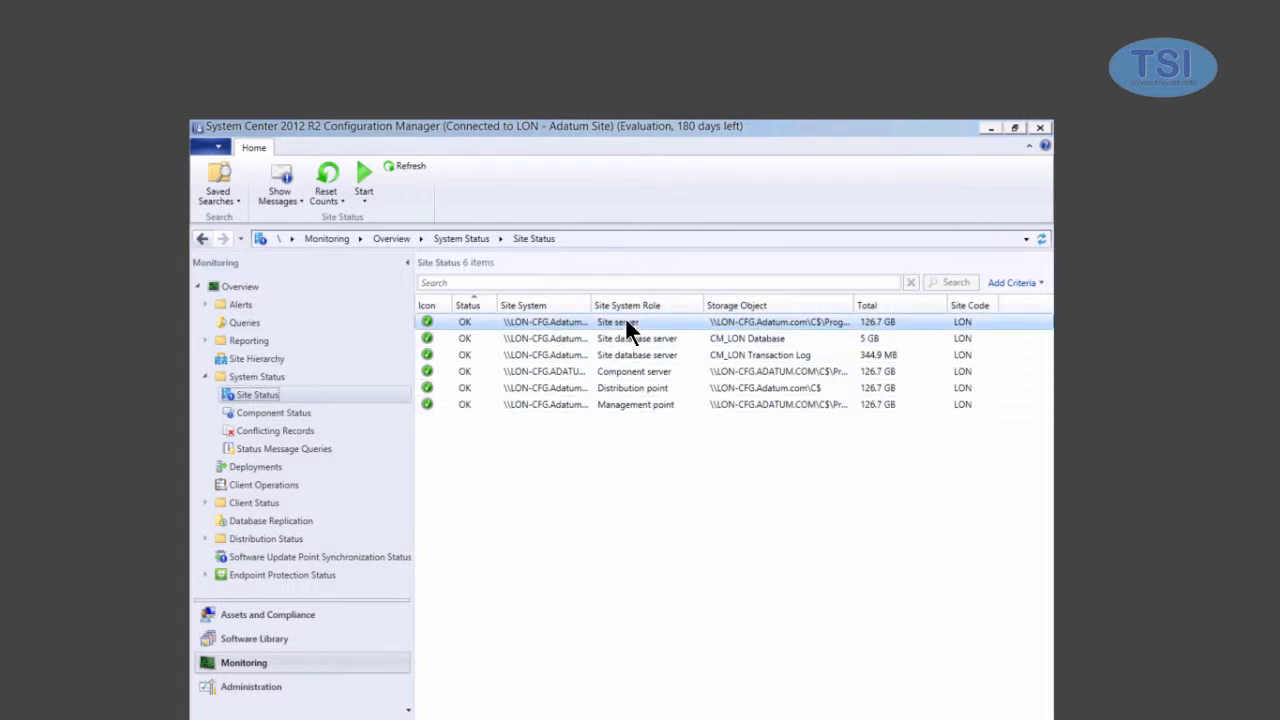
- Switch from Site Status to Component Status to list the site's 55 components
{"action": "left_click", "coordinate": [255, 412]}
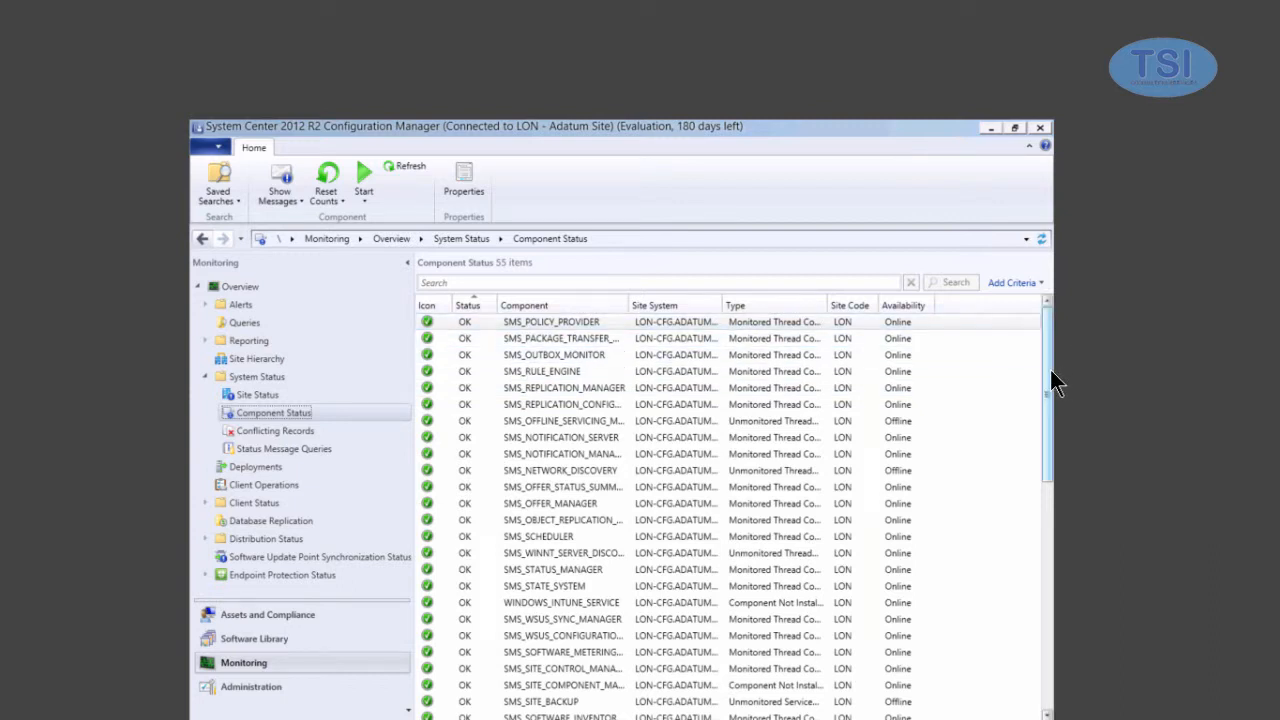
- Open the properties of the SMS_SITE_SQL_BACKUP warning row at the bottom of Component Status
{"action": "left_click_drag", "start_coordinate": [1055, 425], "coordinate": [1051, 709]}
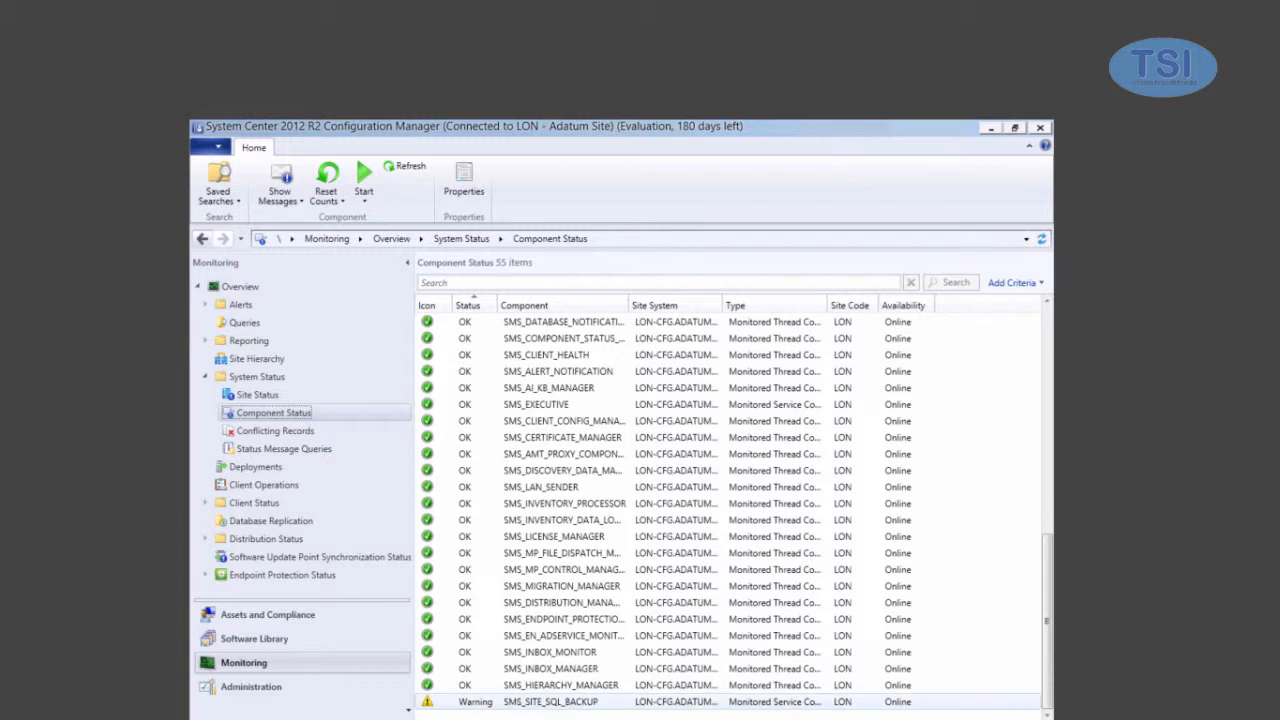
{"action": "left_click", "coordinate": [518, 706]}
{"action": "double_click", "coordinate": [522, 704]}
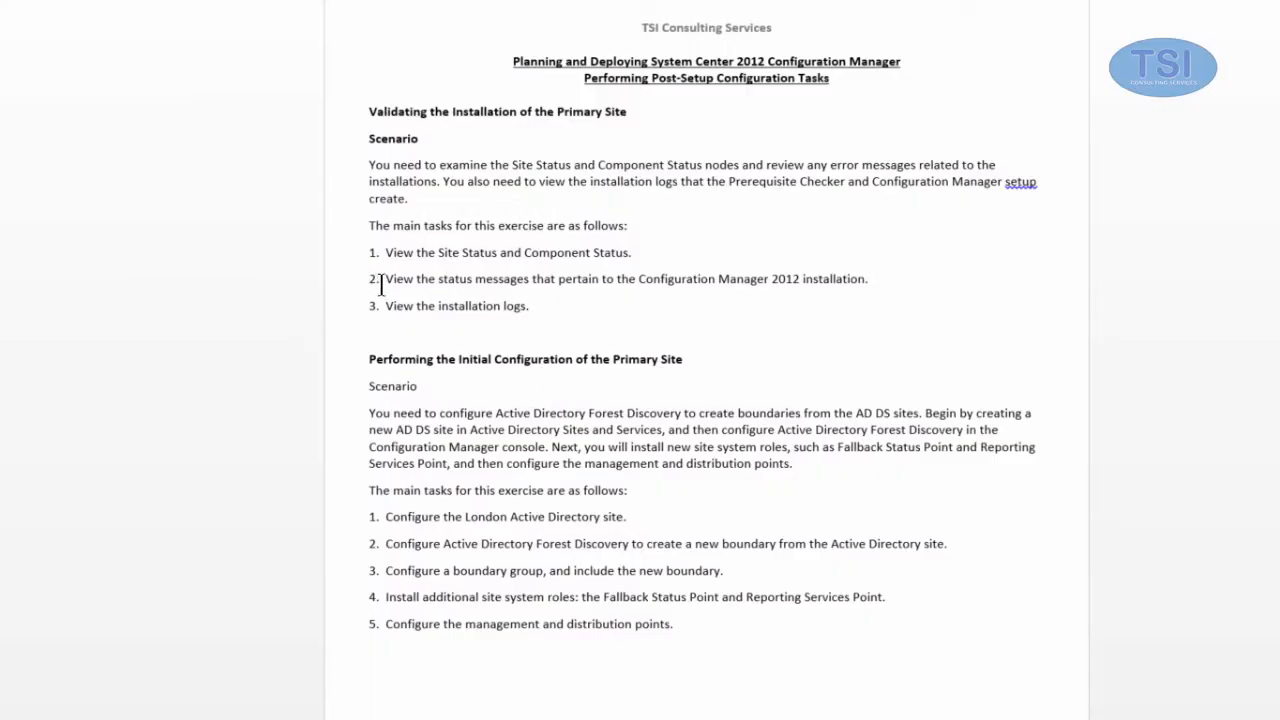
- Highlight lab task 2 about viewing Configuration Manager status messages
{"action": "left_click_drag", "start_coordinate": [394, 281], "coordinate": [897, 274]}
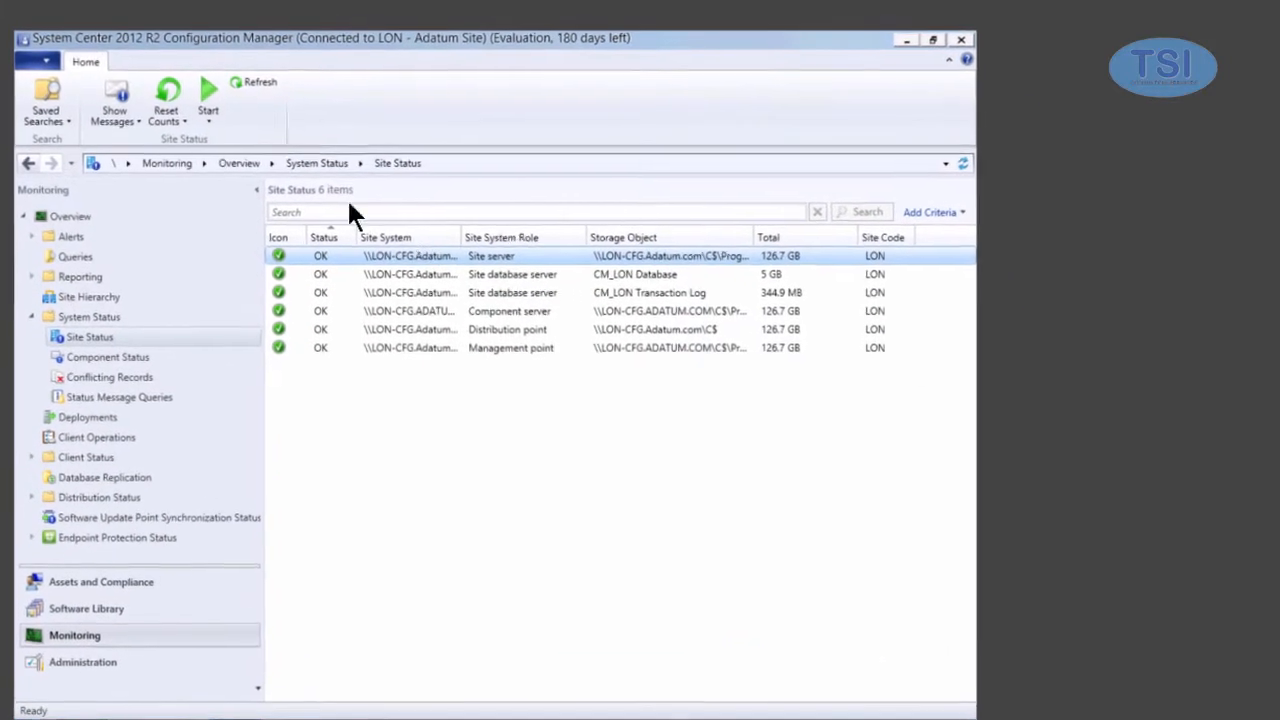
- Show all status messages from the past day, keeping '1 day ago'
{"action": "left_click", "coordinate": [126, 126]}
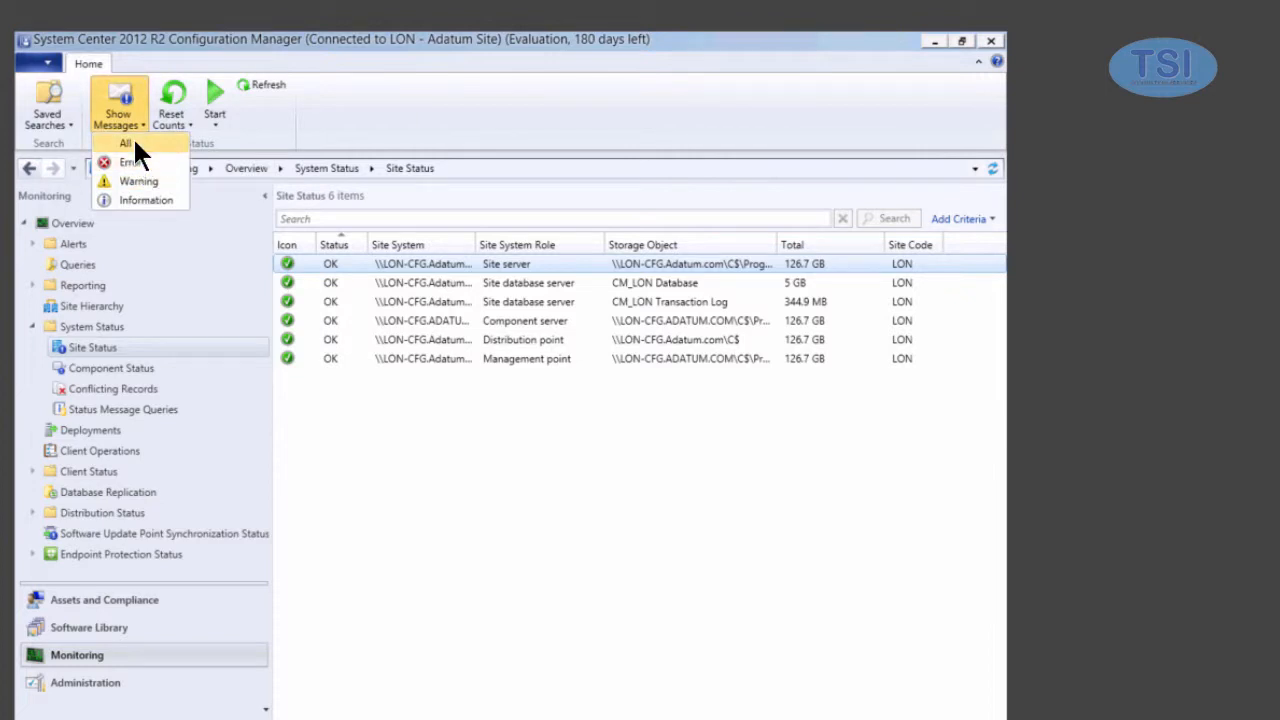
{"action": "left_click", "coordinate": [125, 143]}
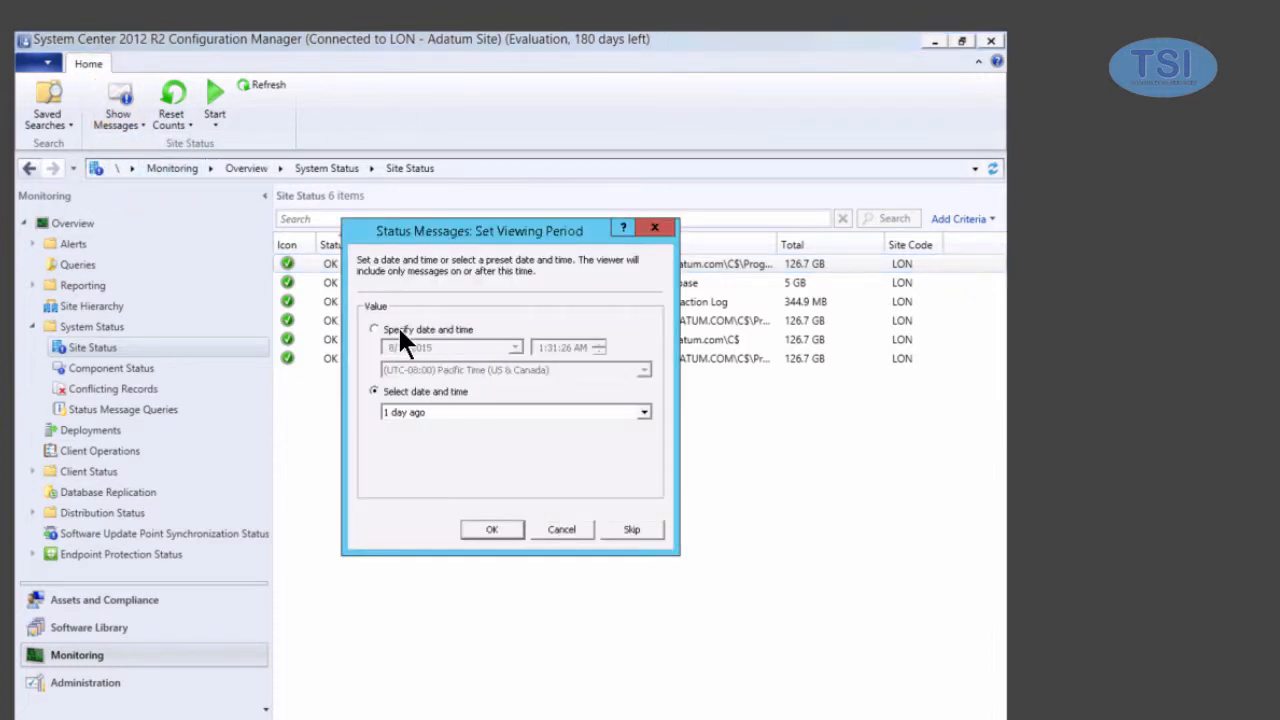
{"action": "left_click", "coordinate": [493, 528]}
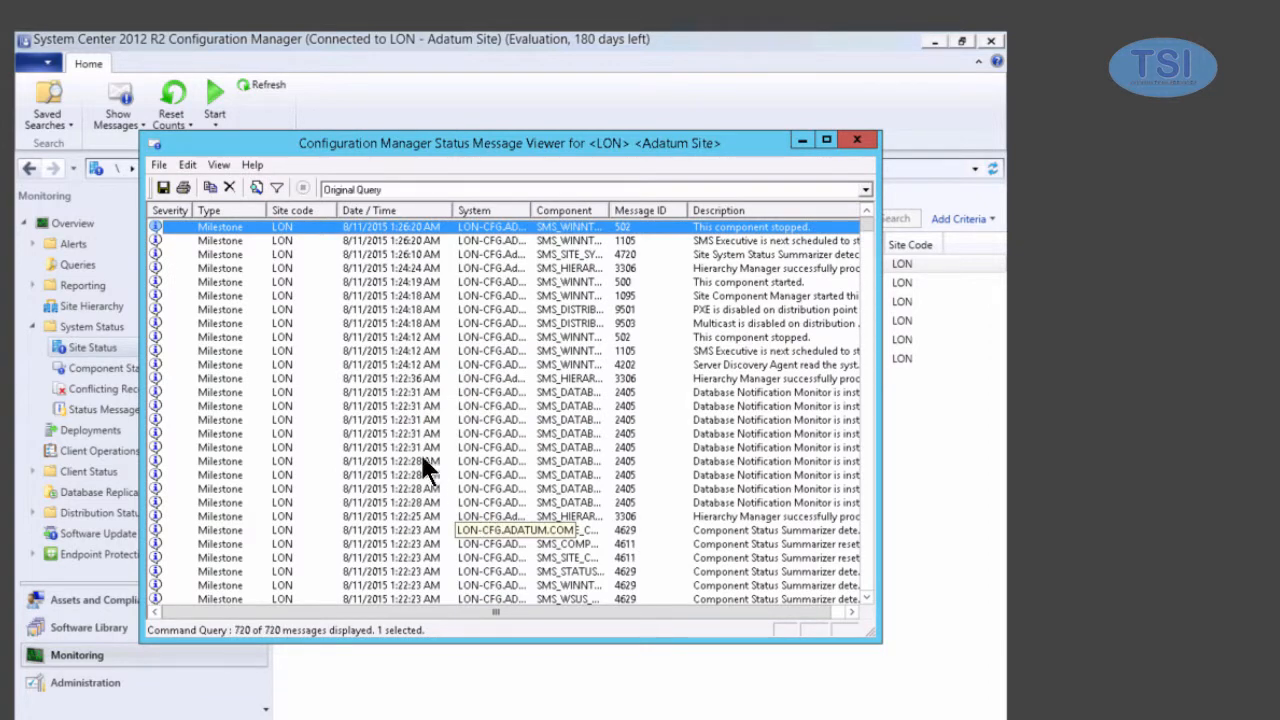
- Browse message details from message 4720 onward with Next, then close the details
{"action": "double_click", "coordinate": [490, 255]}
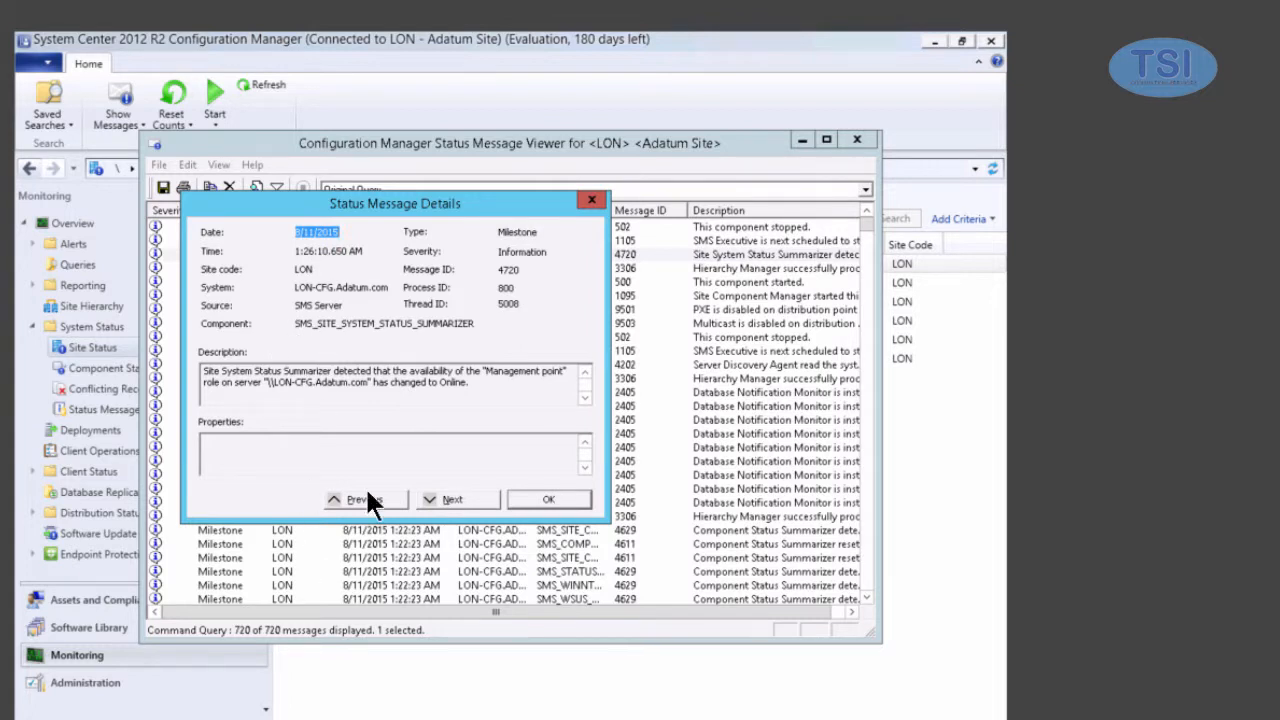
{"action": "left_click", "coordinate": [452, 500]}
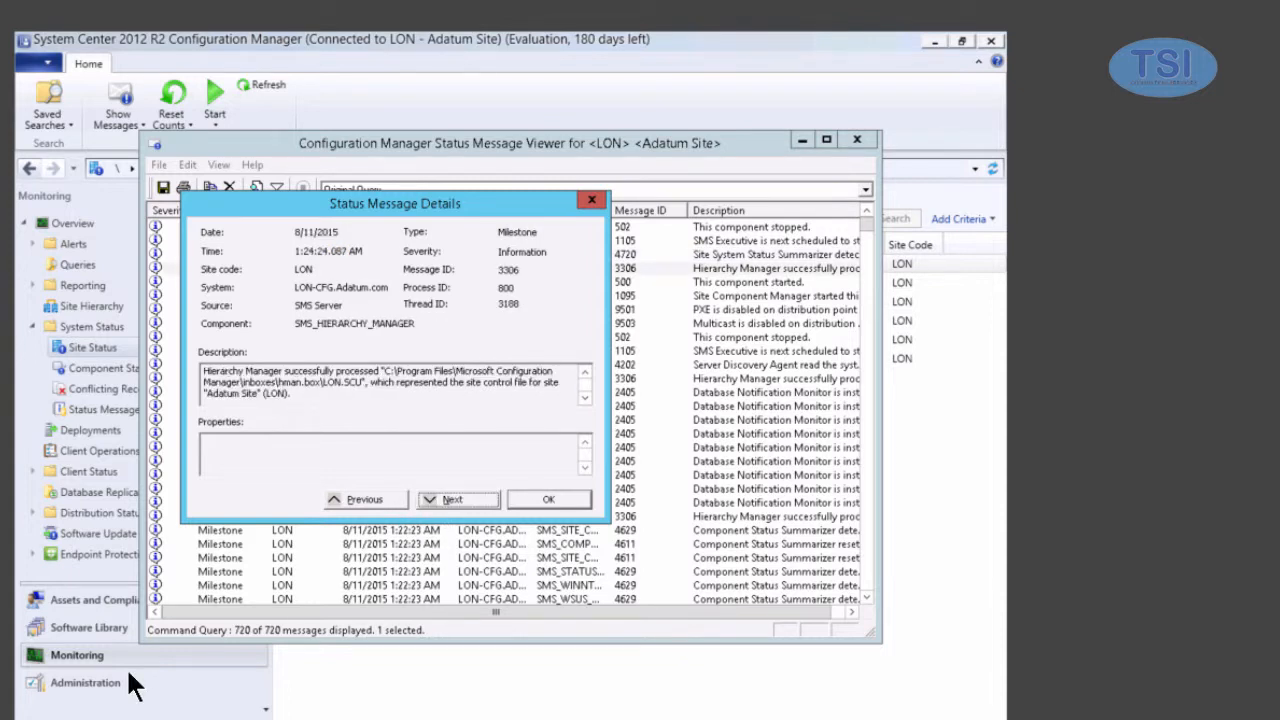
{"action": "left_click", "coordinate": [465, 499]}
{"action": "left_click", "coordinate": [465, 499]}
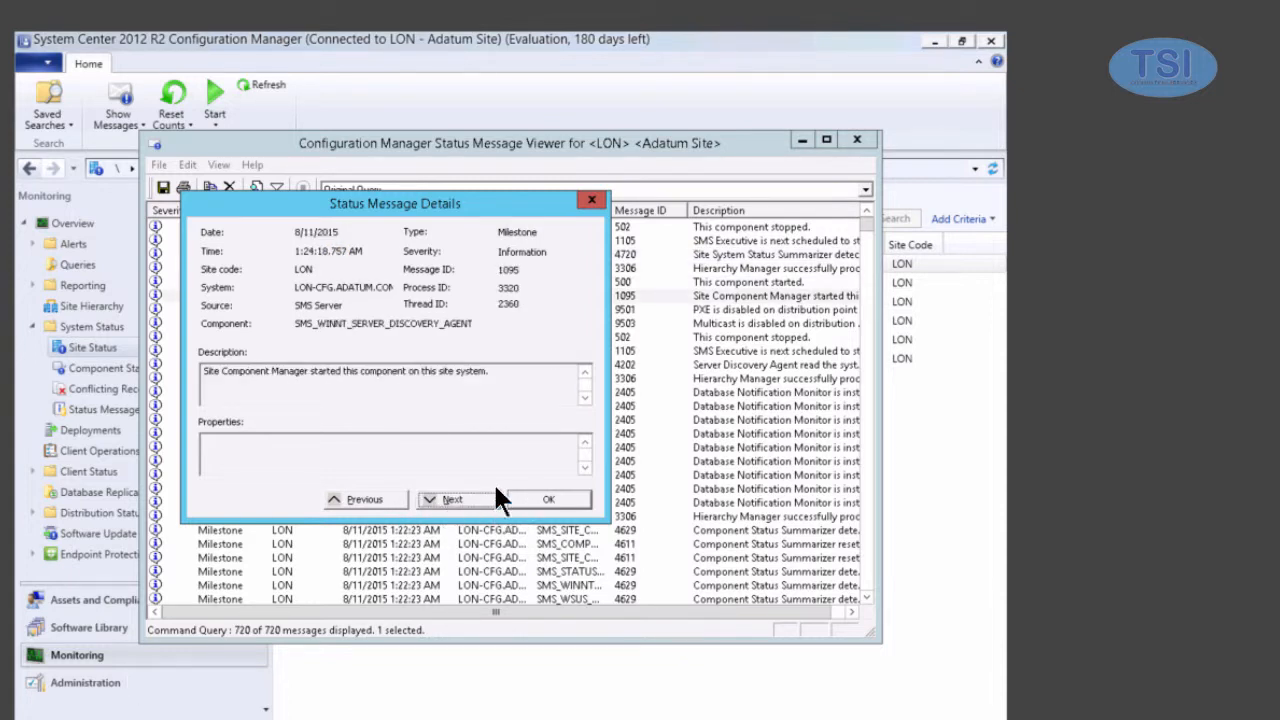
{"action": "left_click", "coordinate": [540, 499]}
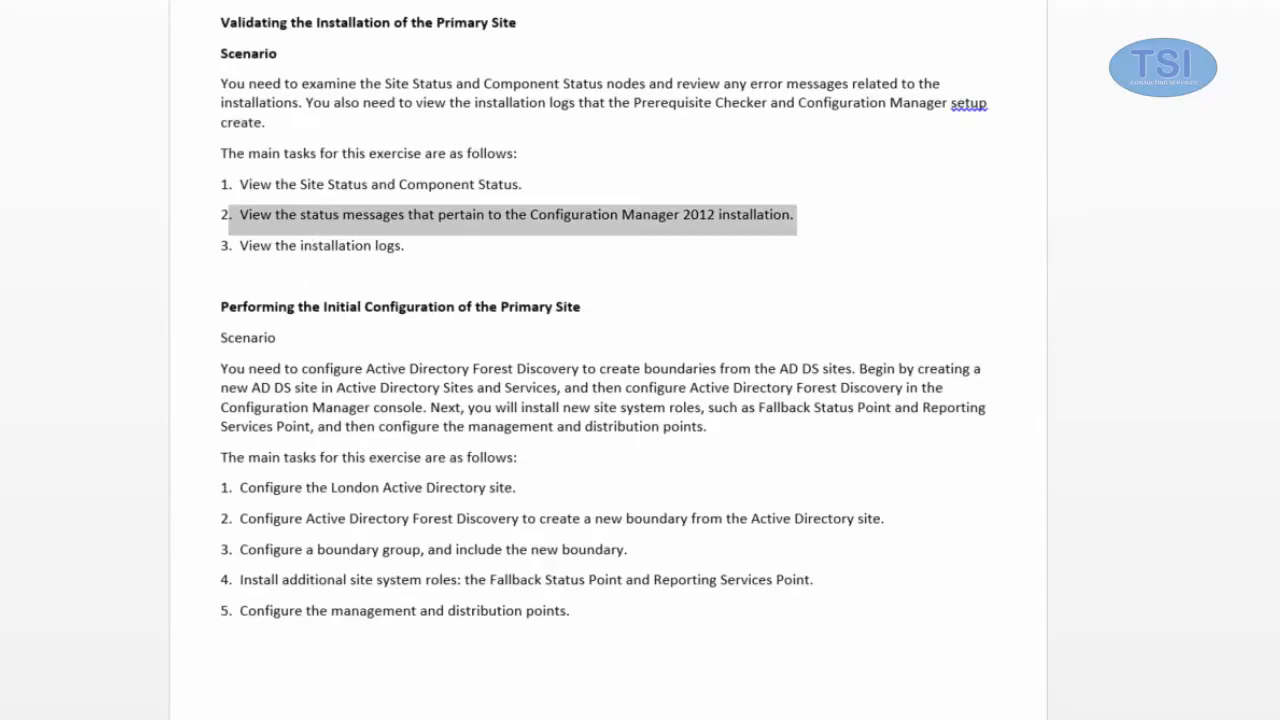
- Highlight the installation-logs task in the lab guide and close ConfigMgrSetup.log in Notepad
{"action": "double_click", "coordinate": [335, 246]}
{"action": "left_click_drag", "start_coordinate": [243, 251], "coordinate": [408, 262]}
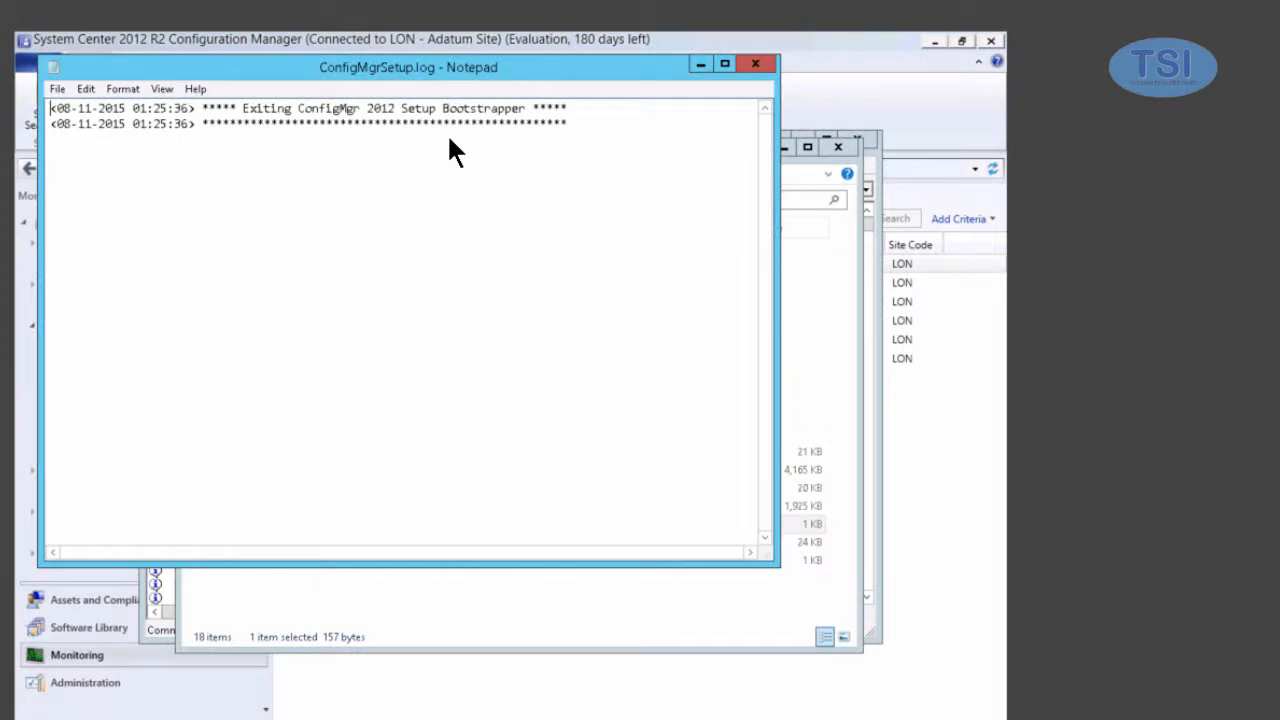
{"action": "left_click", "coordinate": [752, 64]}
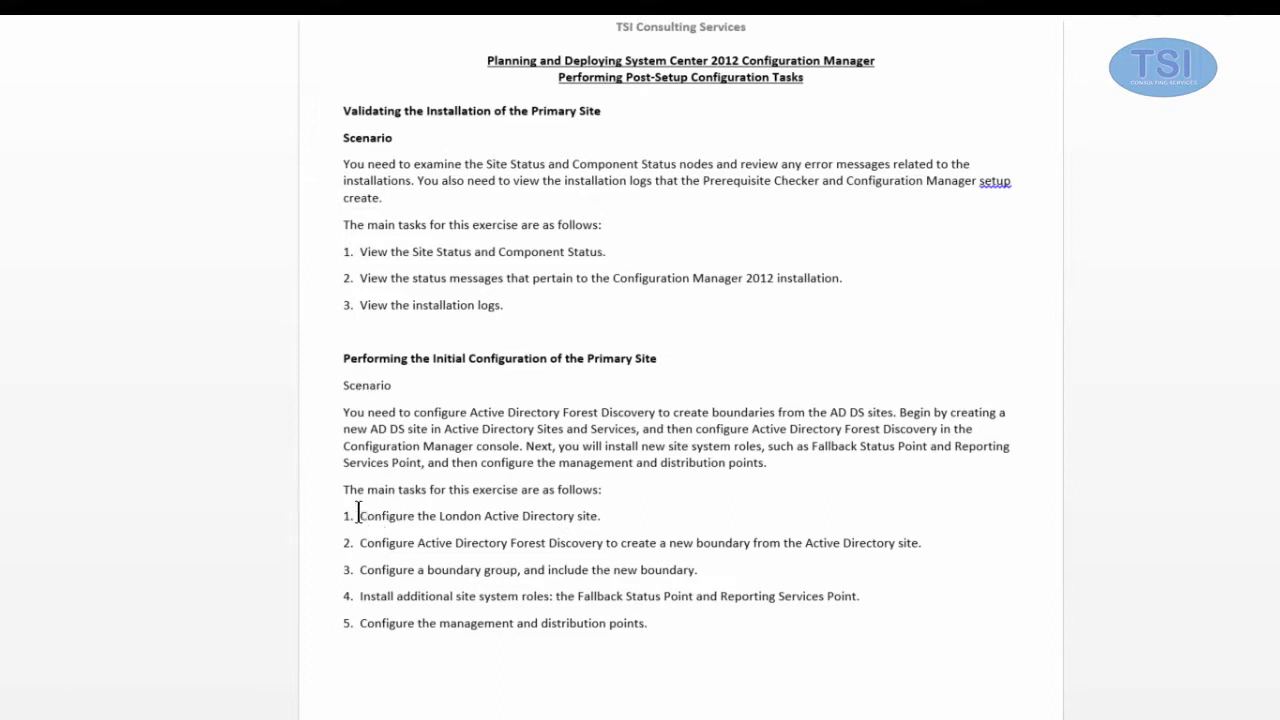
- Highlight task 1, 'Configure the London Active Directory site', in the lab guide
{"action": "left_click_drag", "start_coordinate": [400, 513], "coordinate": [610, 514]}
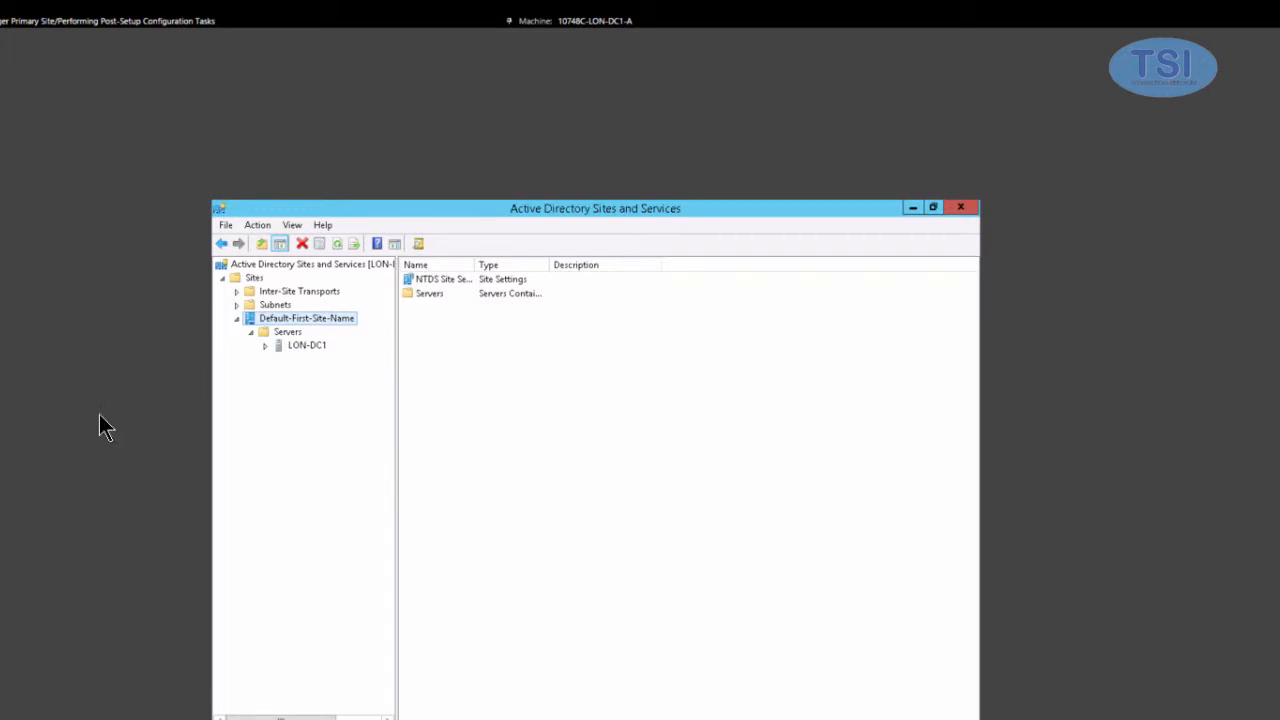
- Rename Default-First-Site-Name to London and expand its Servers to show LON-DC1
{"action": "right_click", "coordinate": [332, 318]}
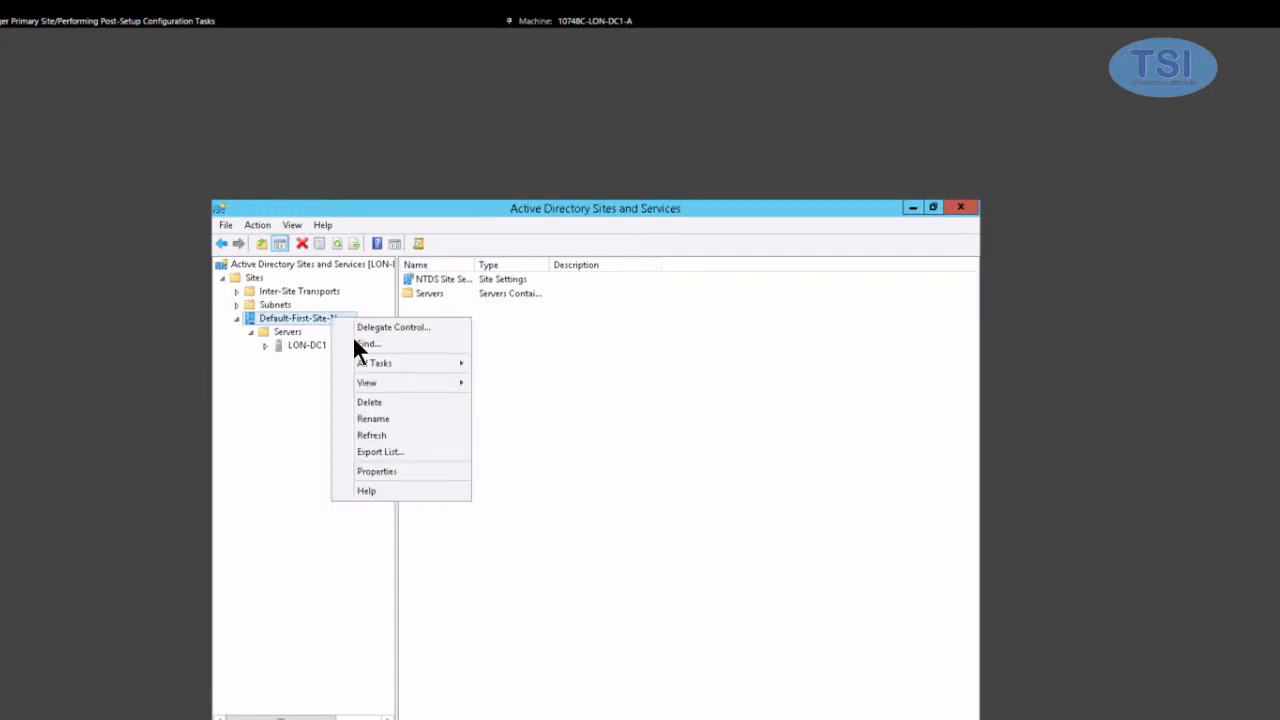
{"action": "left_click", "coordinate": [402, 418]}
{"action": "type", "text": "London"}
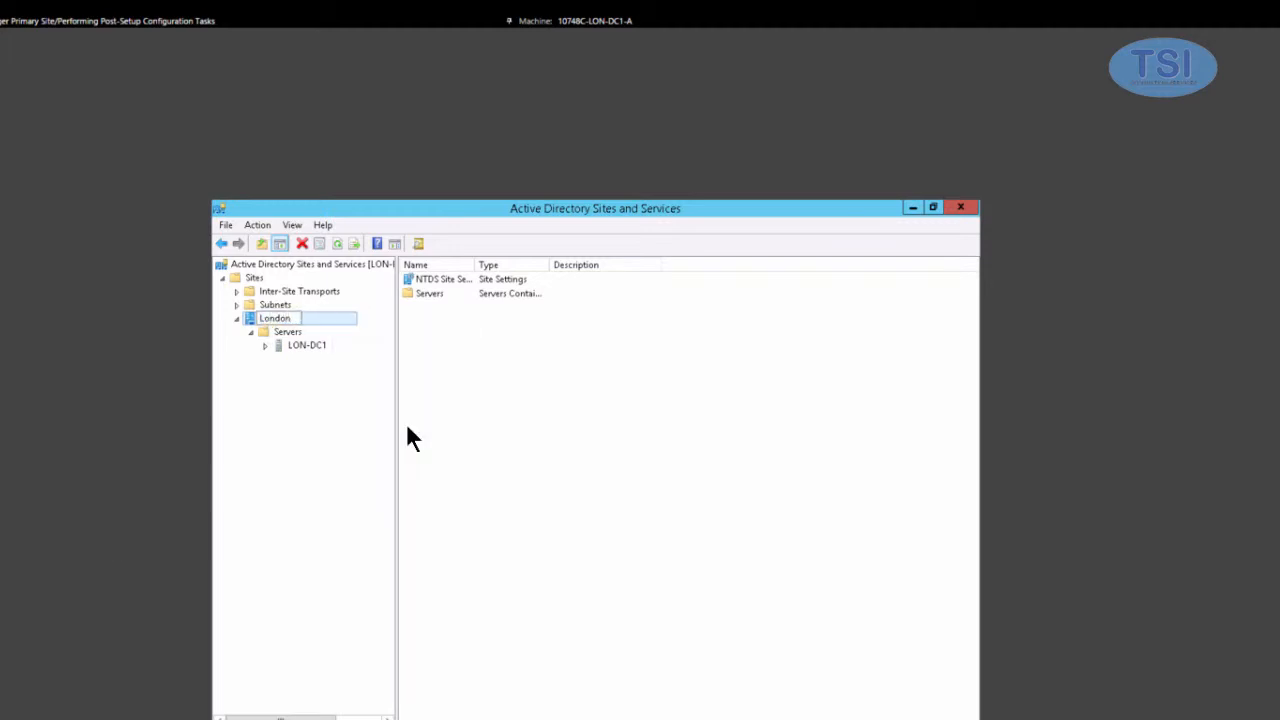
{"action": "key", "text": "Return"}
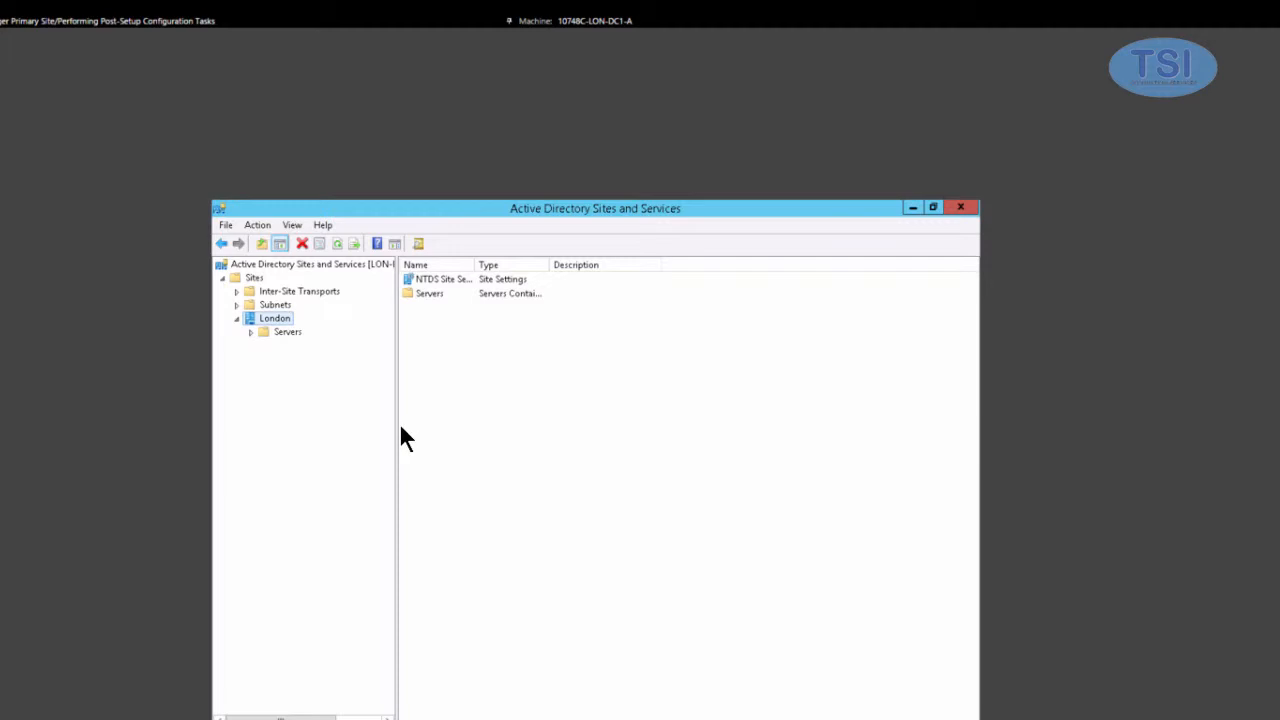
{"action": "left_click", "coordinate": [250, 332]}
- Create subnet 172.16.0.0/16 assigned to London, then highlight the Forest Discovery task in the guide
{"action": "left_click", "coordinate": [272, 304]}
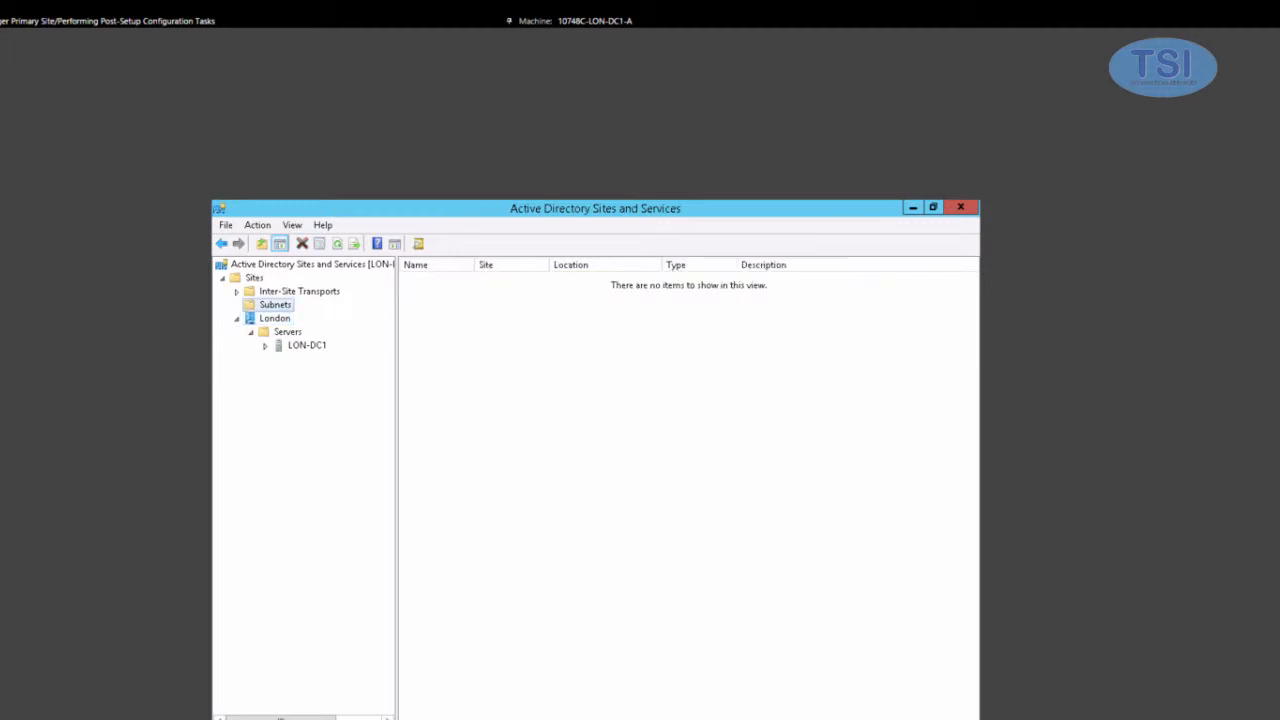
{"action": "right_click", "coordinate": [255, 305]}
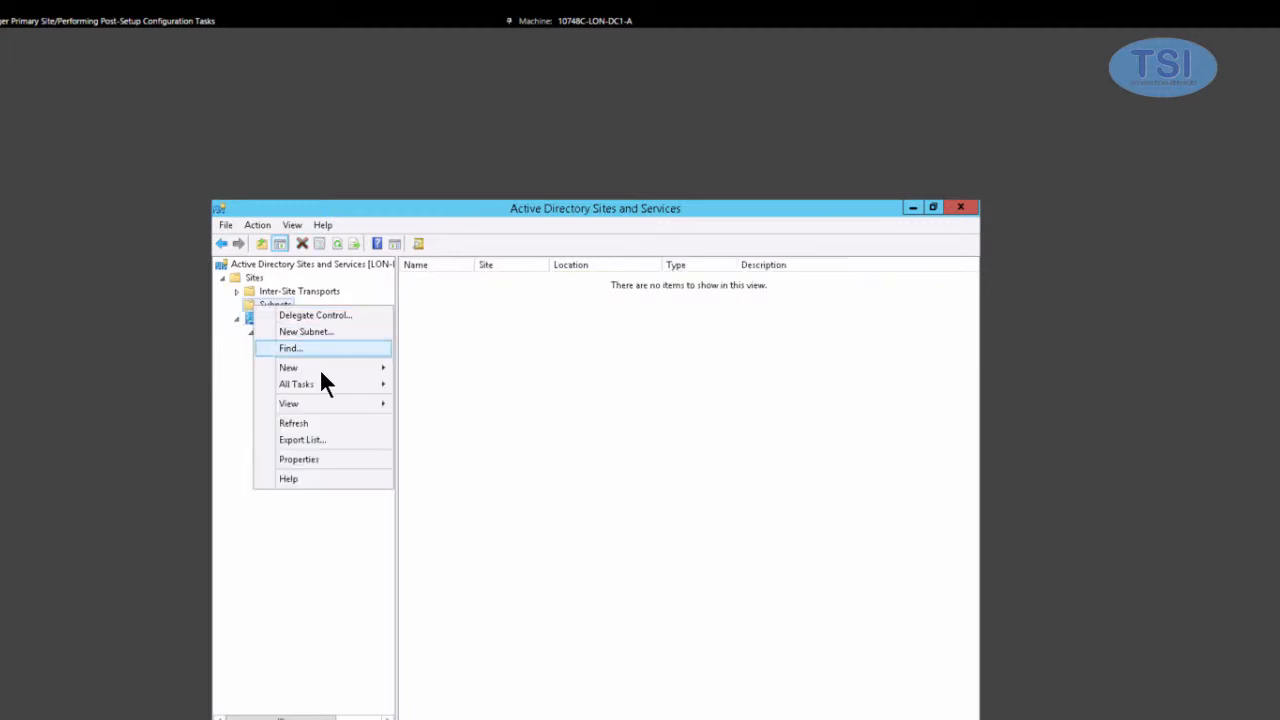
{"action": "mouse_move", "coordinate": [319, 368]}
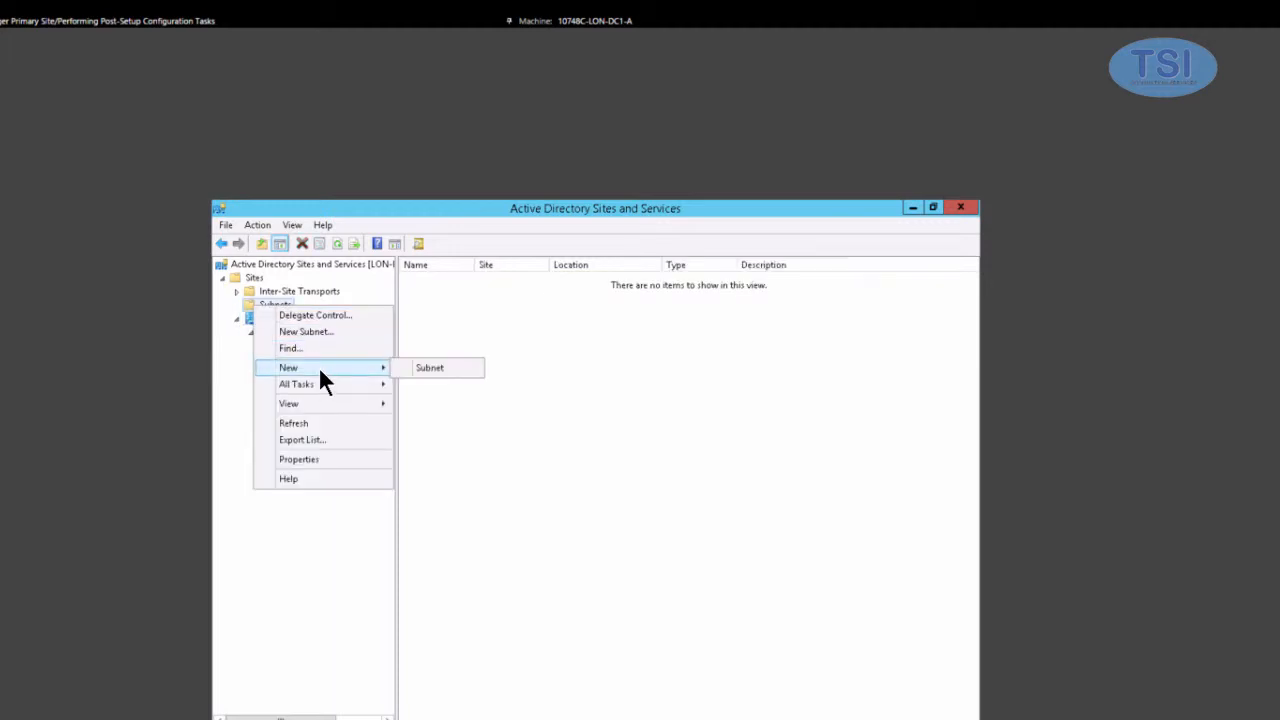
{"action": "left_click", "coordinate": [416, 369]}
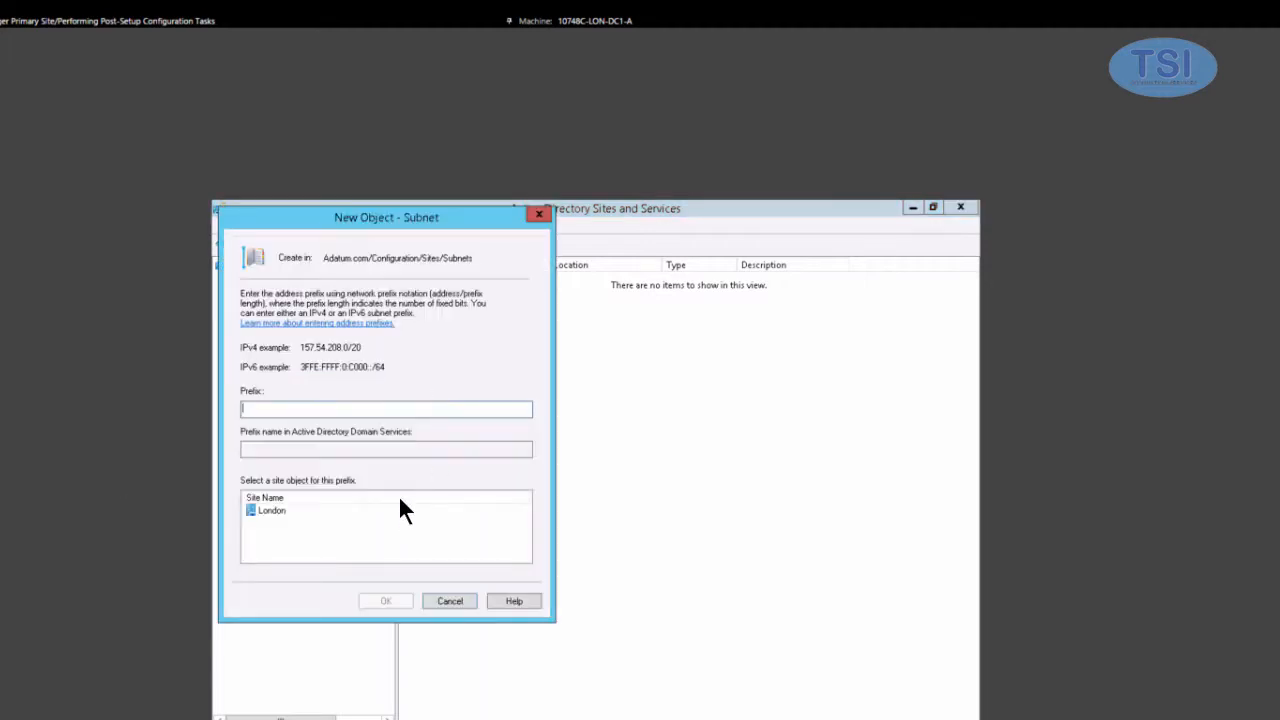
{"action": "type", "text": "172.16.0.0/16"}
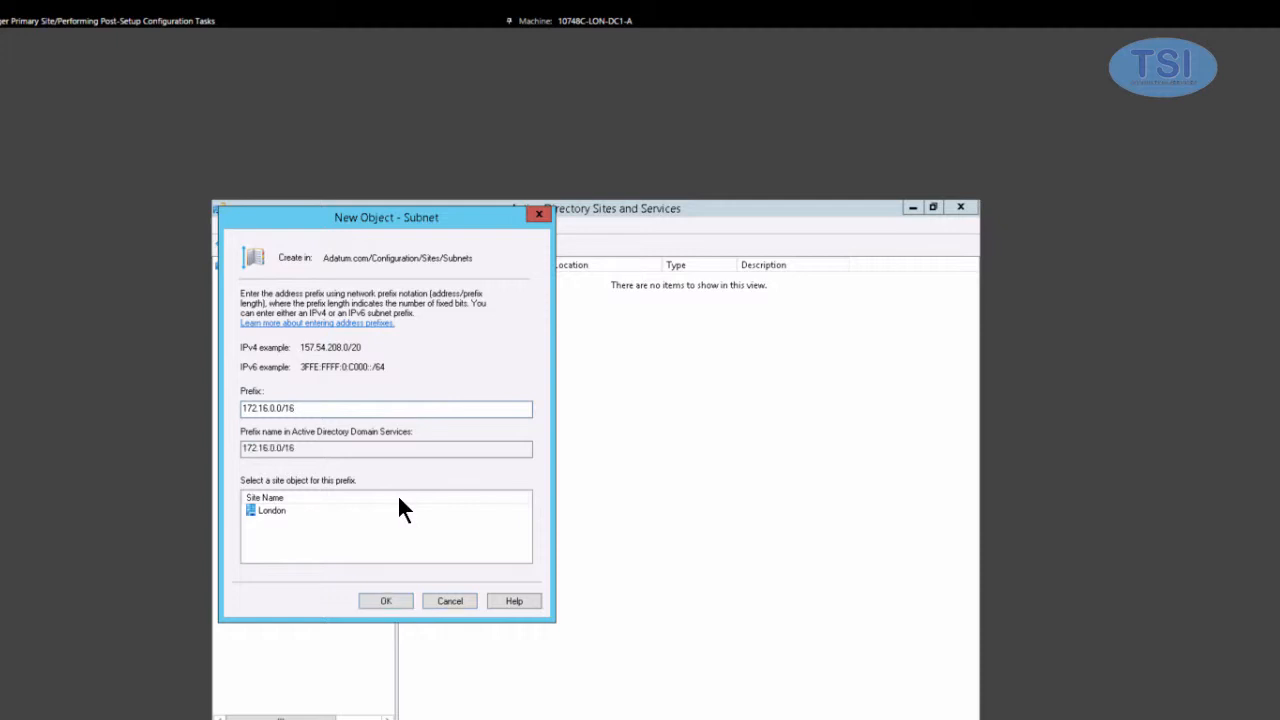
{"action": "left_click", "coordinate": [273, 505]}
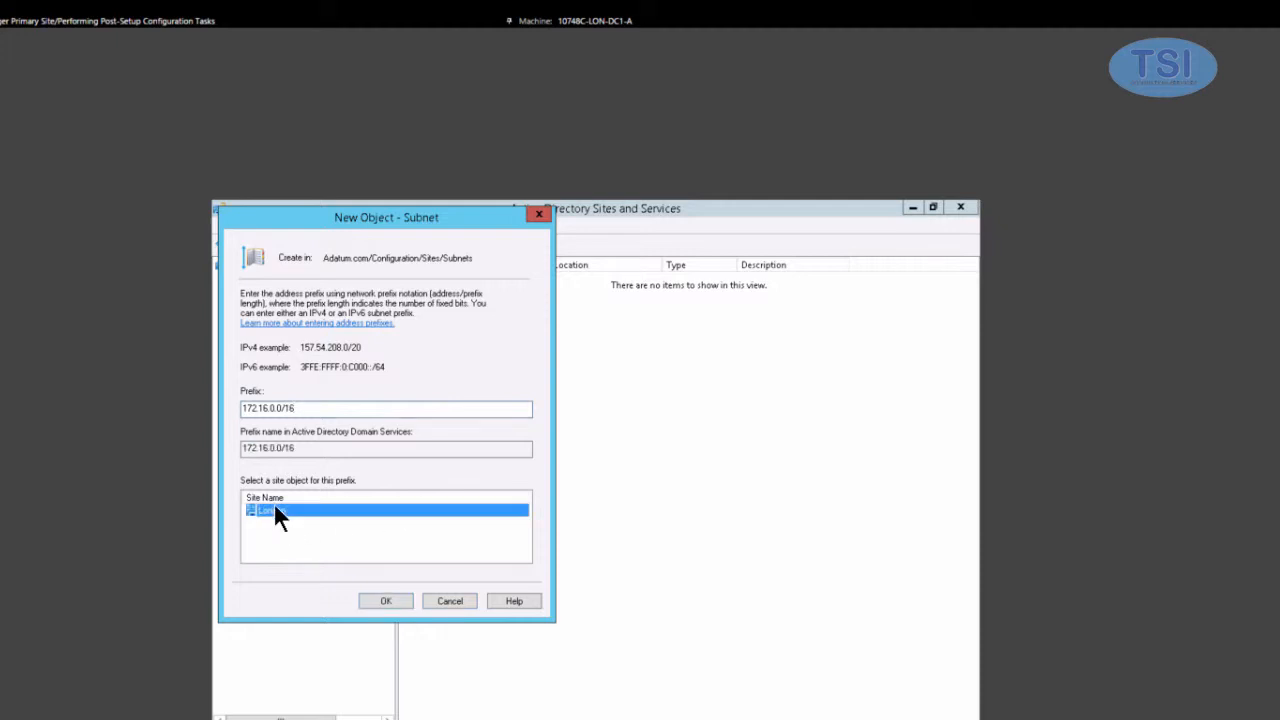
{"action": "left_click", "coordinate": [396, 600]}
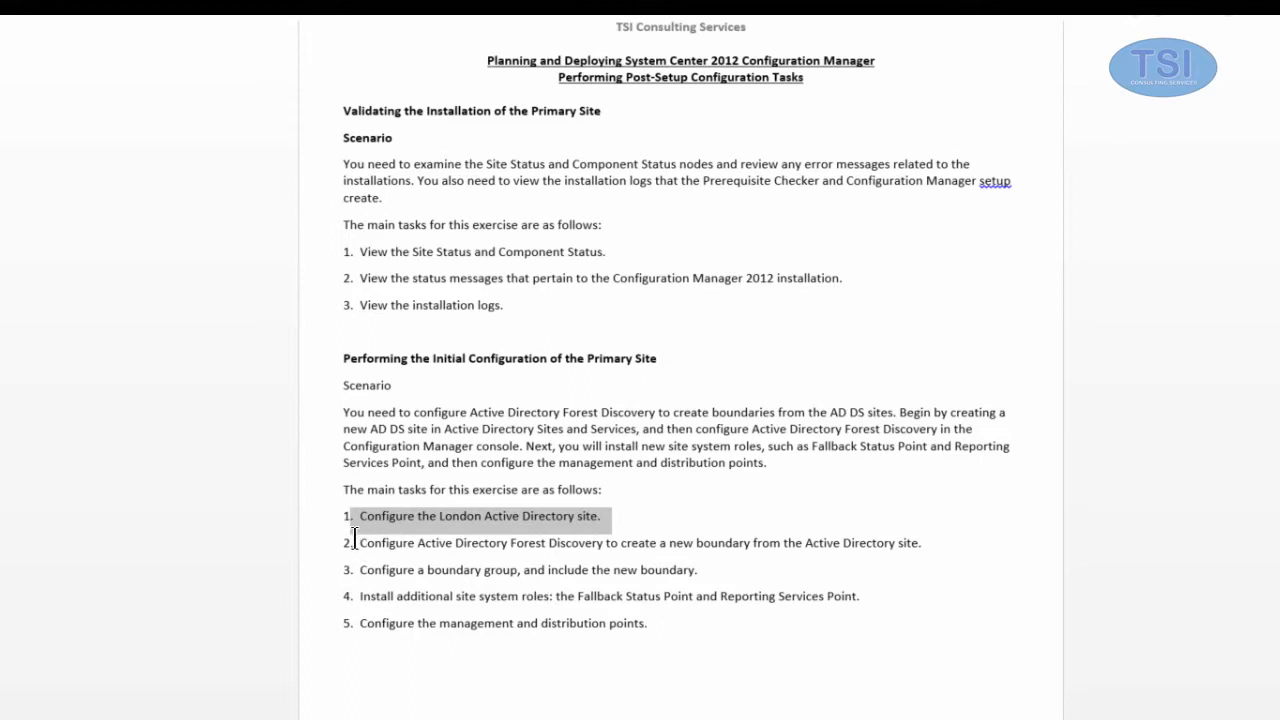
{"action": "left_click_drag", "start_coordinate": [354, 540], "coordinate": [925, 537]}
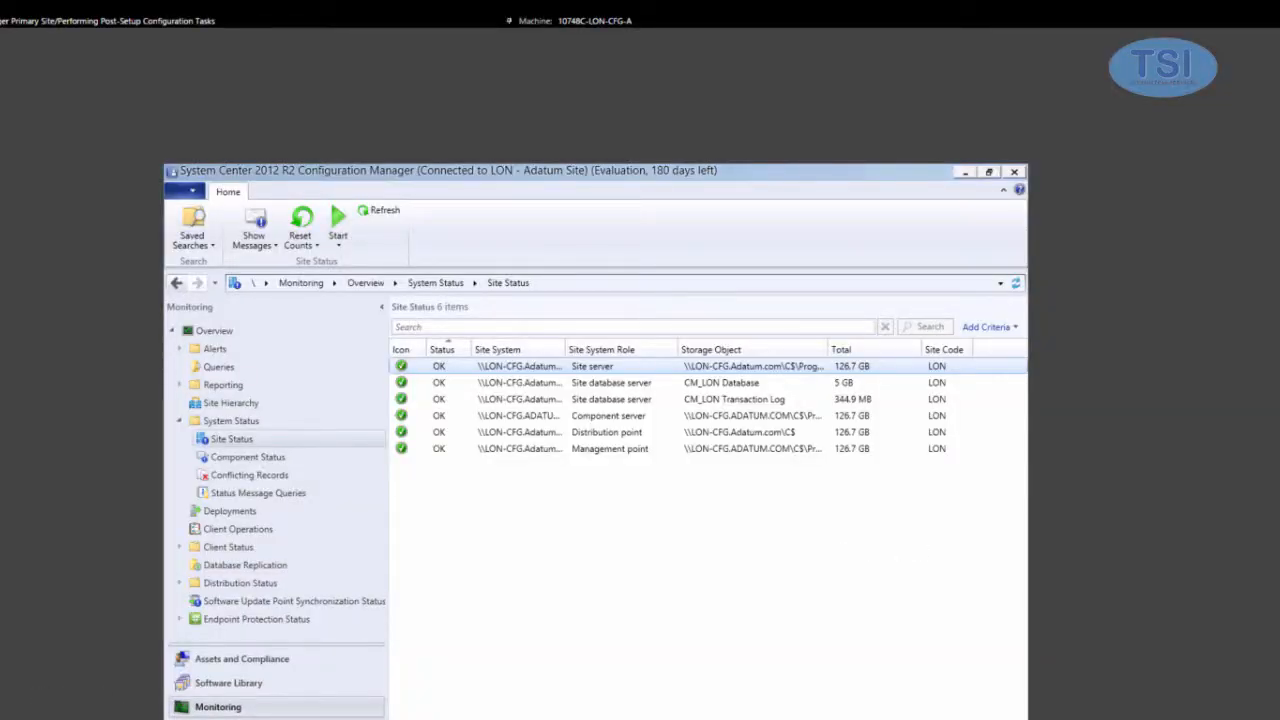
- Open Active Directory Forest Discovery properties under Administration > Hierarchy Configuration > Discovery Methods
{"action": "left_click", "coordinate": [225, 719]}
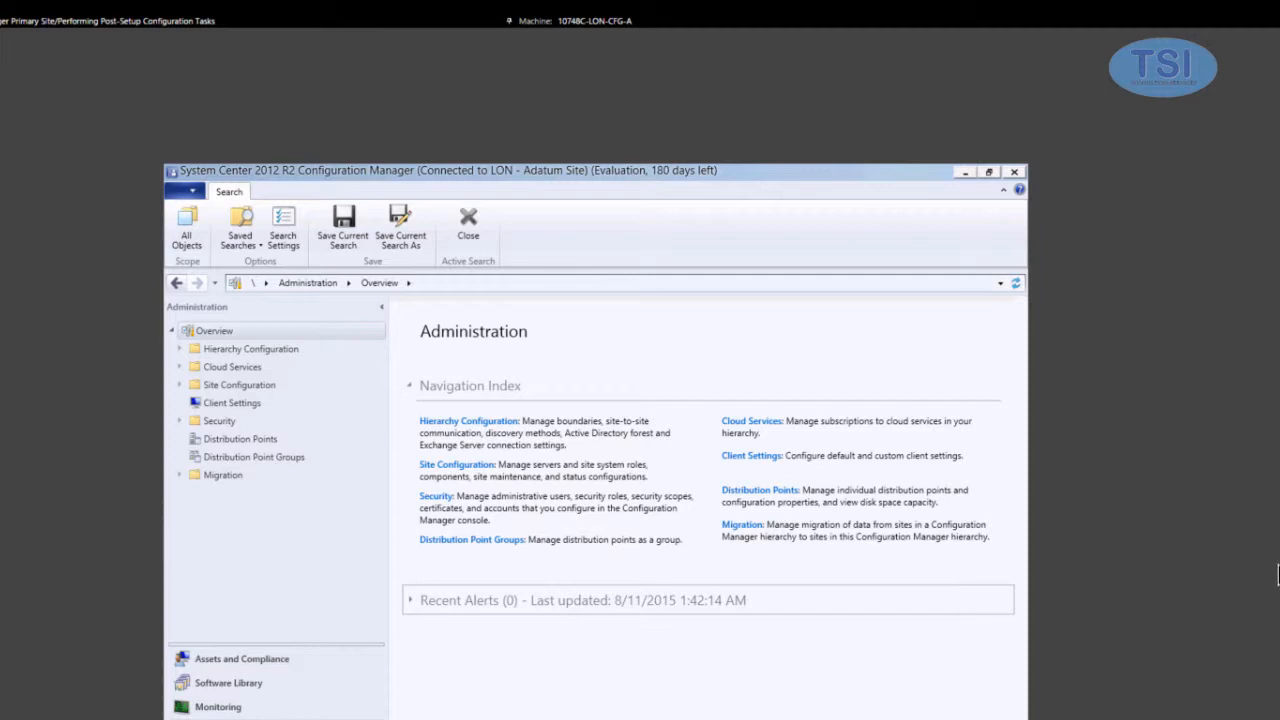
{"action": "left_click", "coordinate": [180, 349]}
{"action": "left_click", "coordinate": [240, 368]}
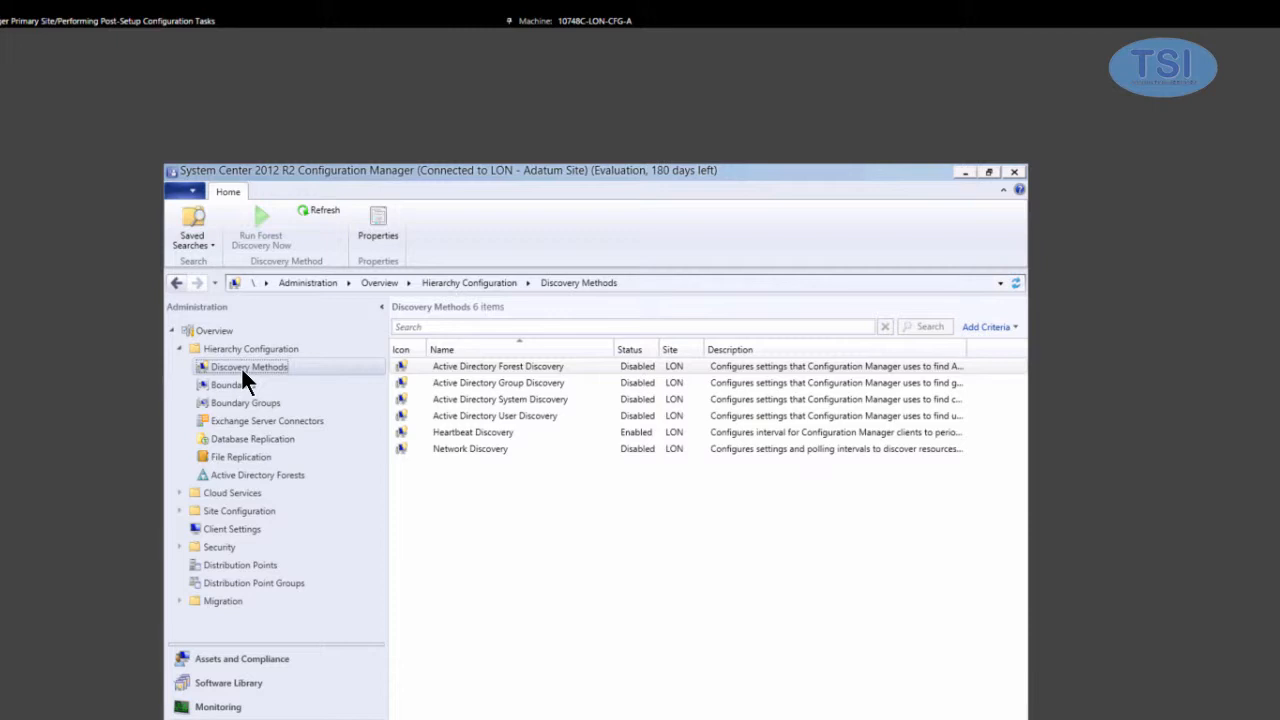
{"action": "left_click", "coordinate": [529, 366]}
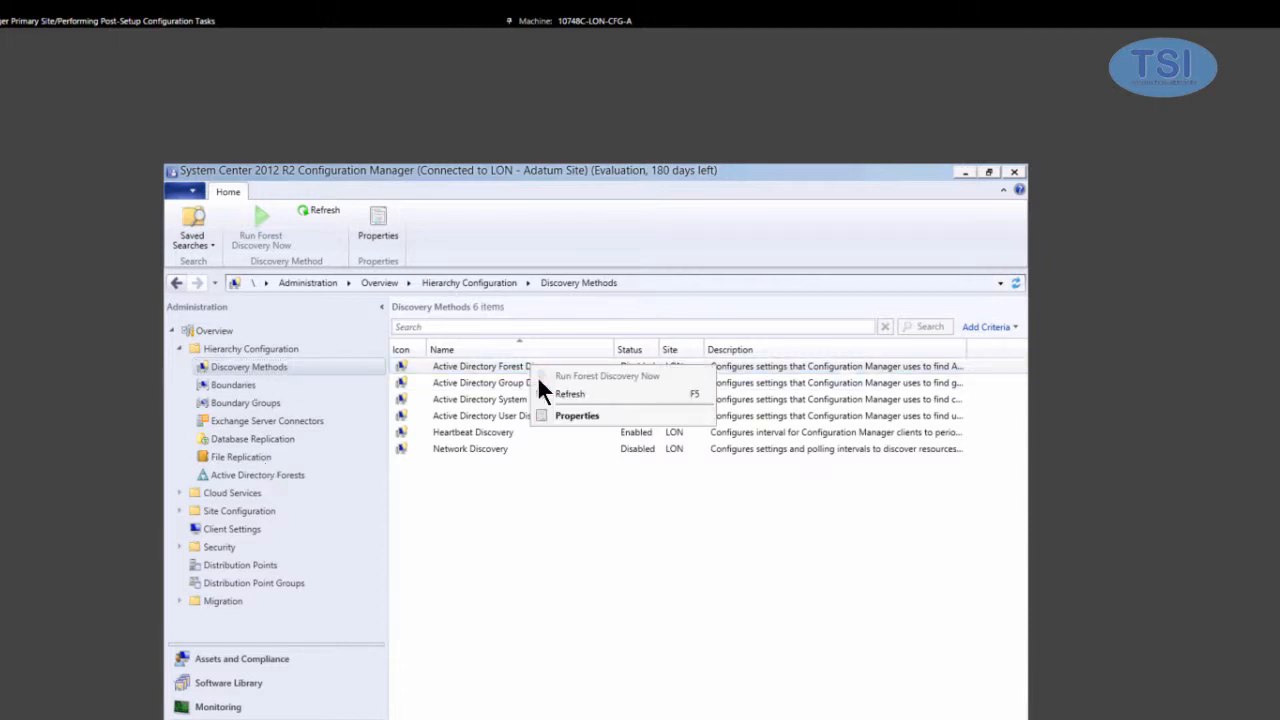
{"action": "left_click", "coordinate": [565, 416]}
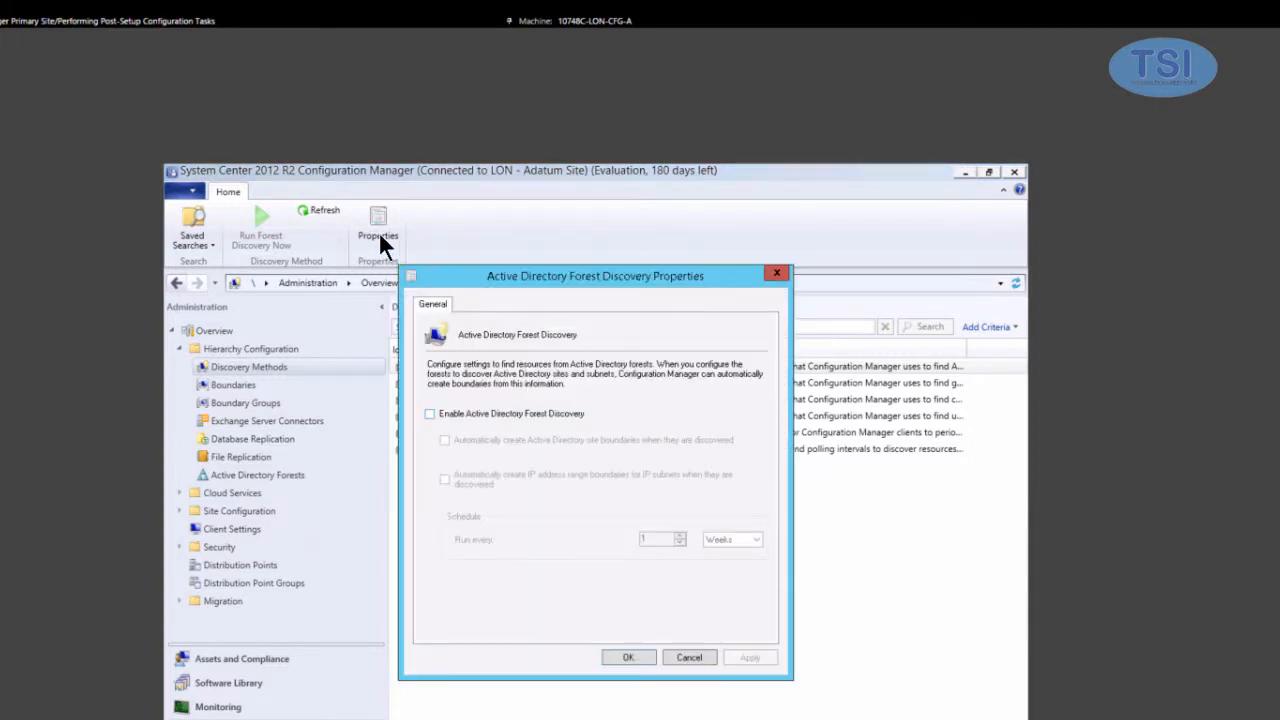
- Enable Active Directory Forest Discovery and accept running full discovery as soon as possible
{"action": "left_click", "coordinate": [430, 414]}
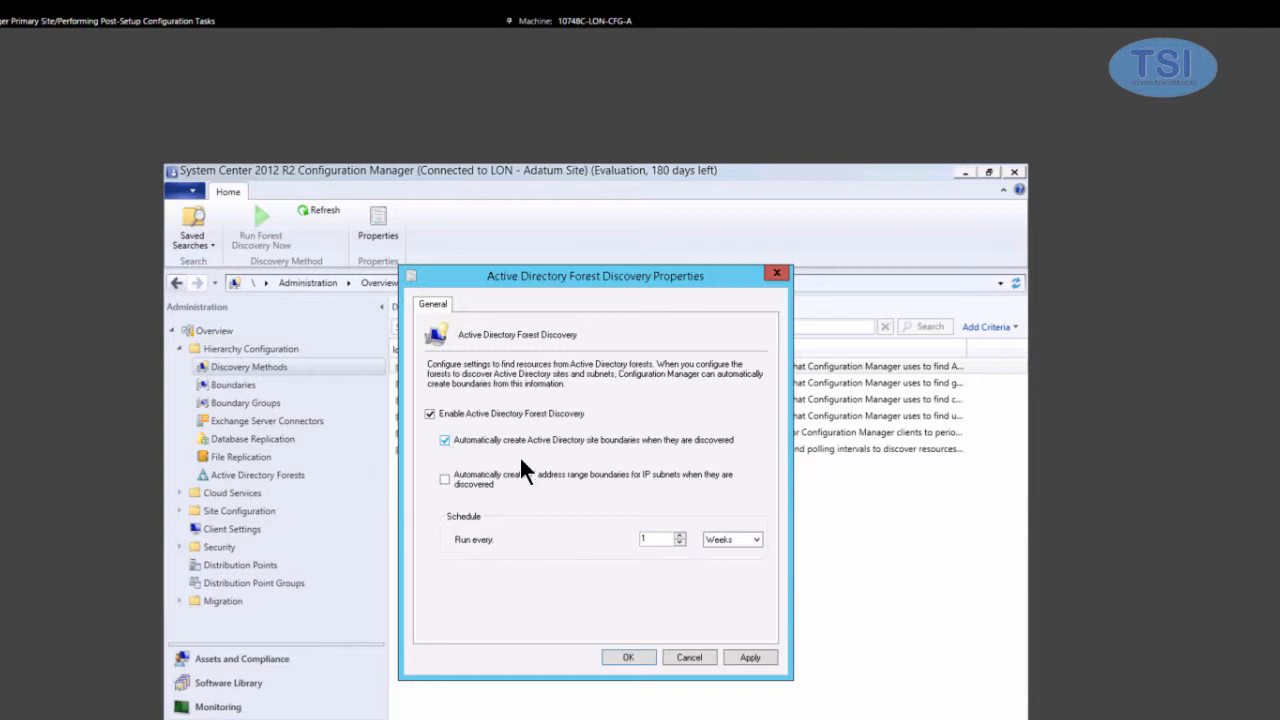
{"action": "left_click", "coordinate": [634, 659]}
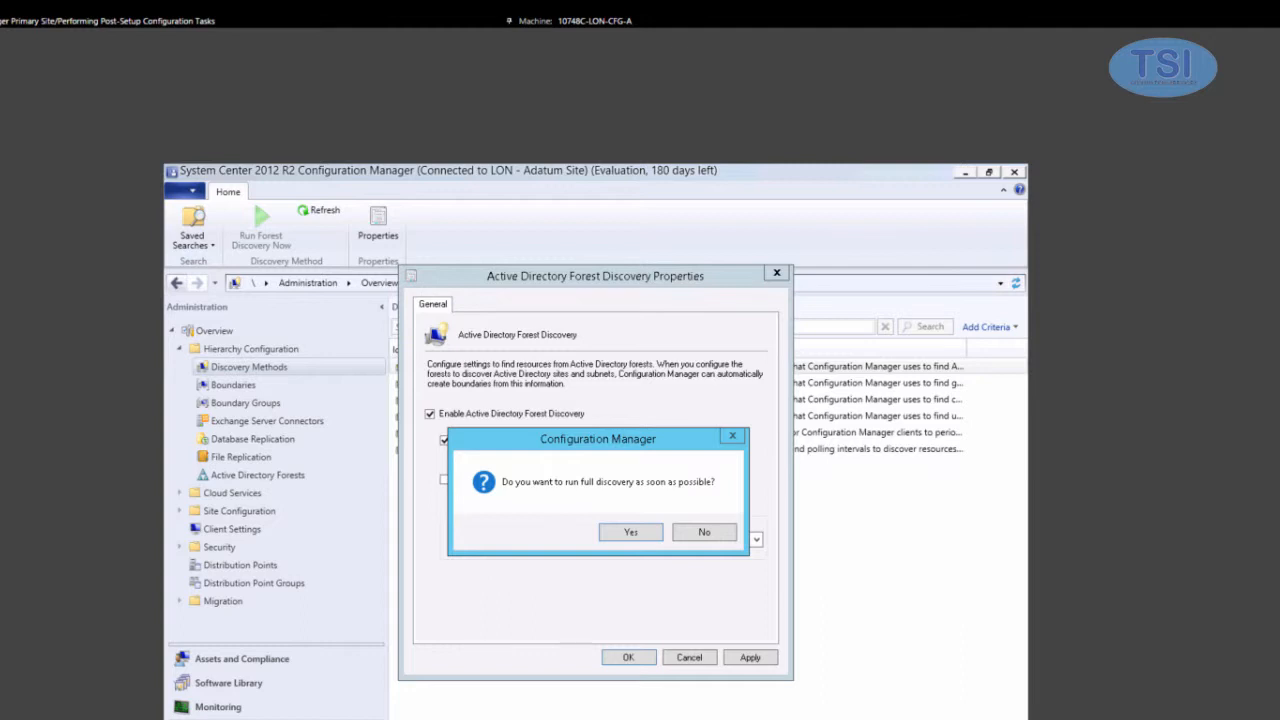
{"action": "left_click", "coordinate": [632, 532]}
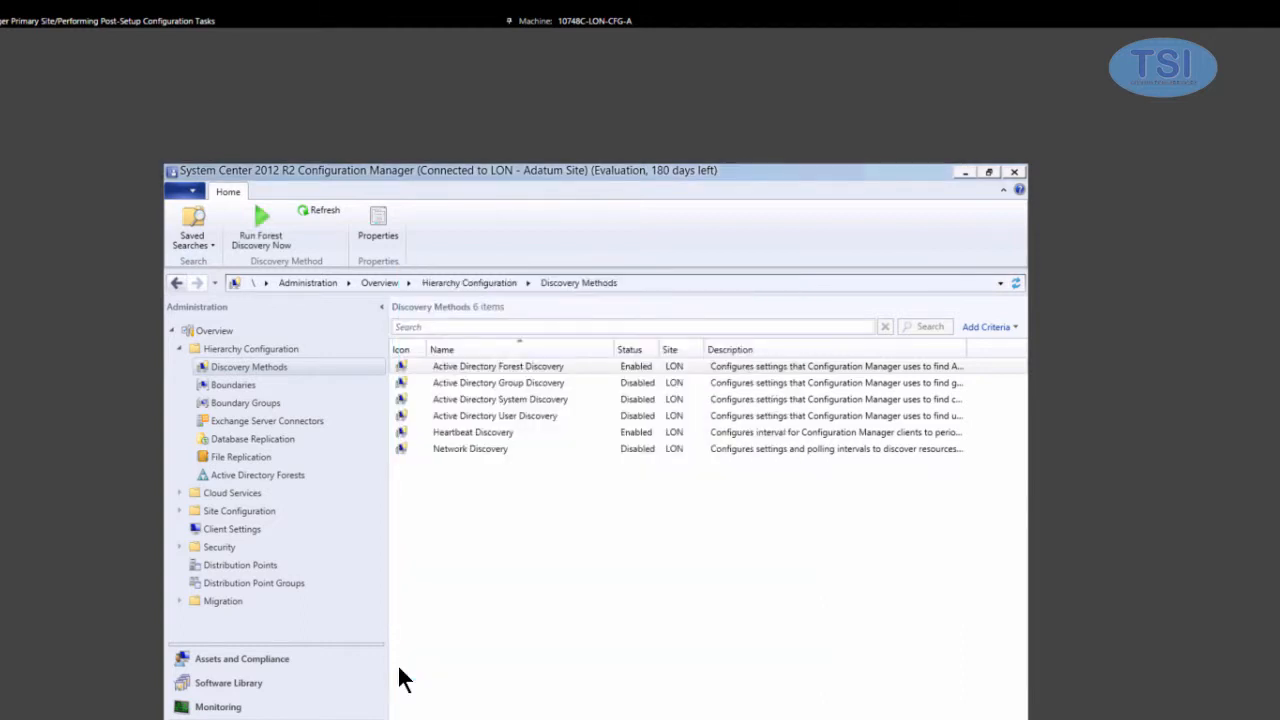
{"action": "left_click", "coordinate": [515, 366]}
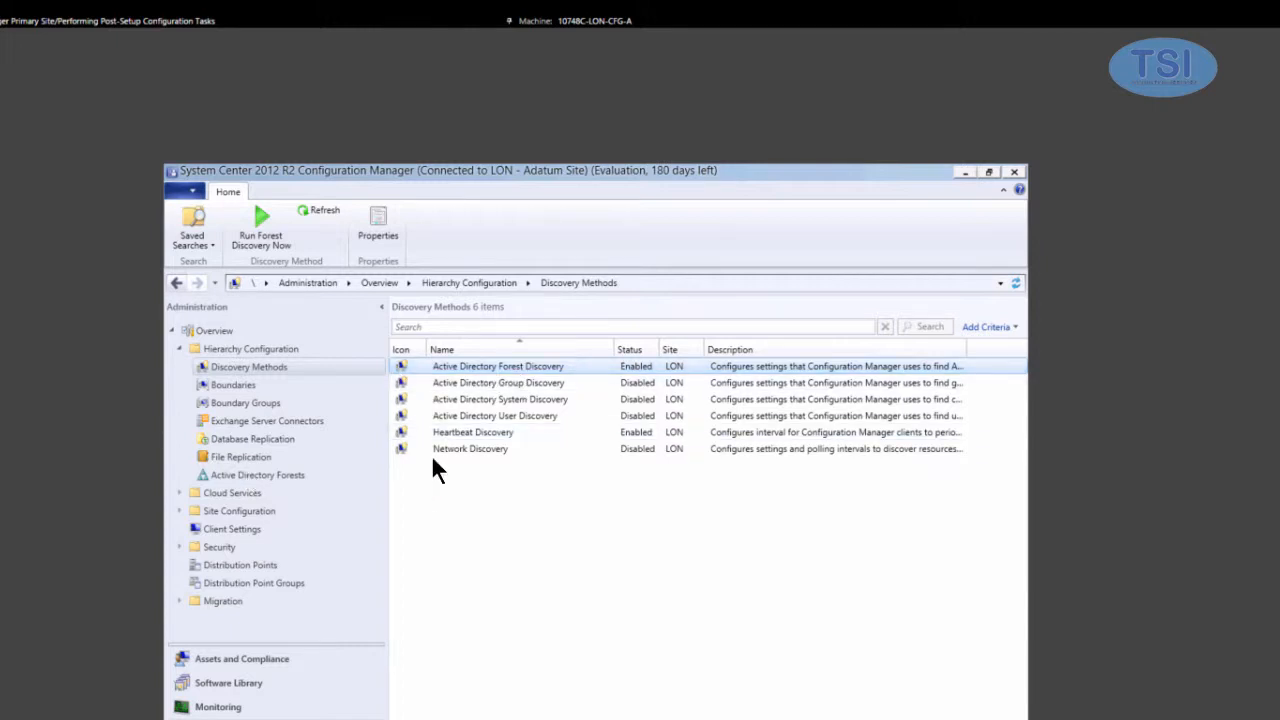
- Move from Boundary Groups back to the Active Directory Forests list
{"action": "left_click", "coordinate": [232, 403]}
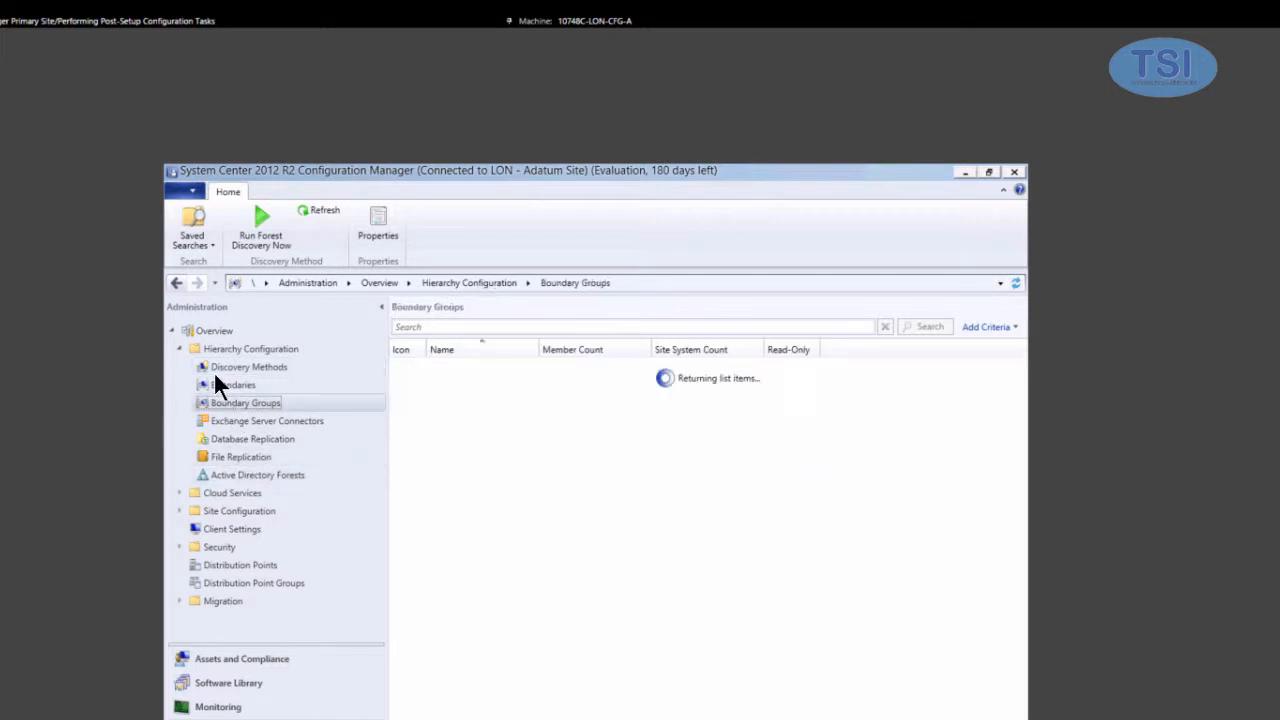
{"action": "left_click", "coordinate": [230, 368]}
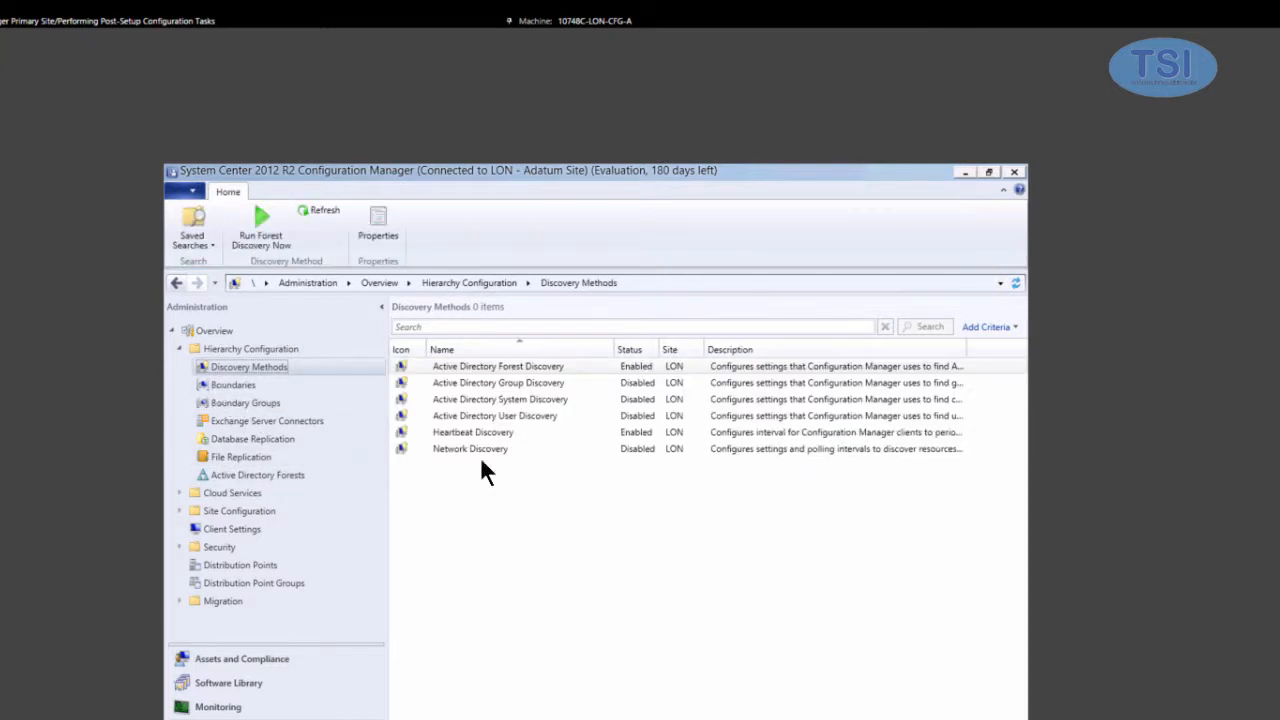
{"action": "left_click", "coordinate": [254, 472]}
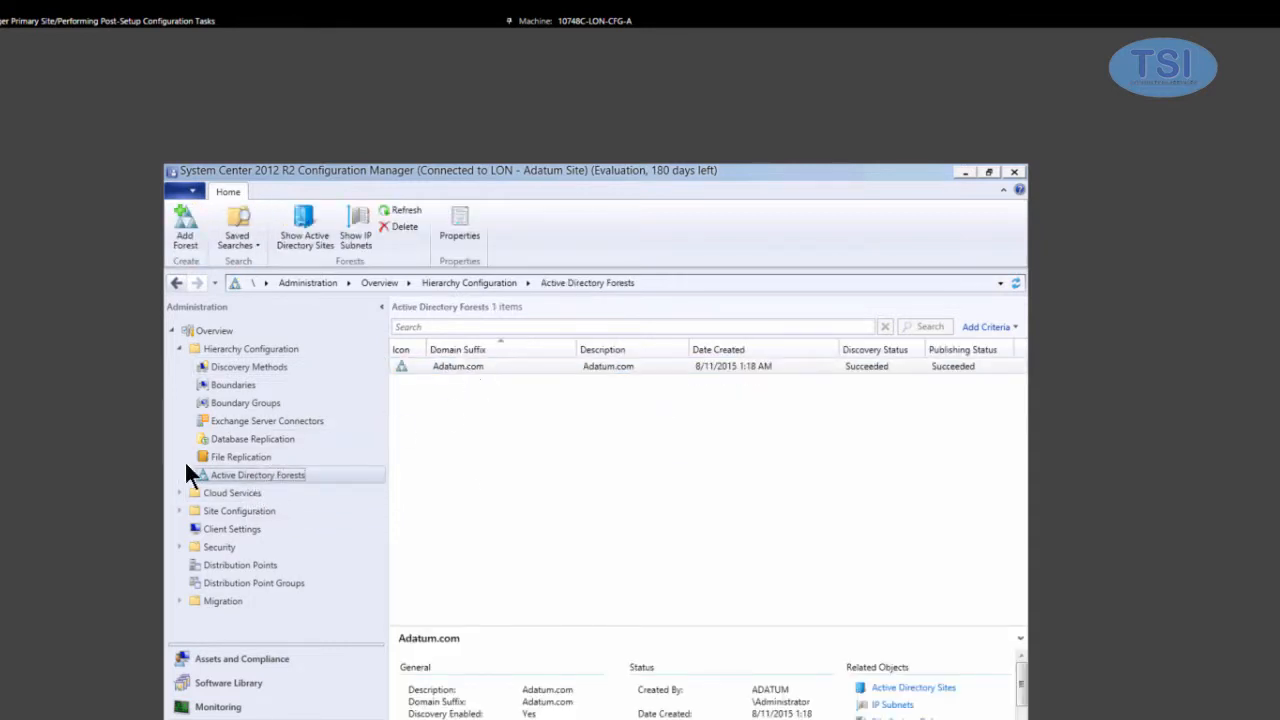
- Review Adatum.com's General and Publishing properties, then highlight the boundary group task in the lab guide
{"action": "right_click", "coordinate": [468, 366]}
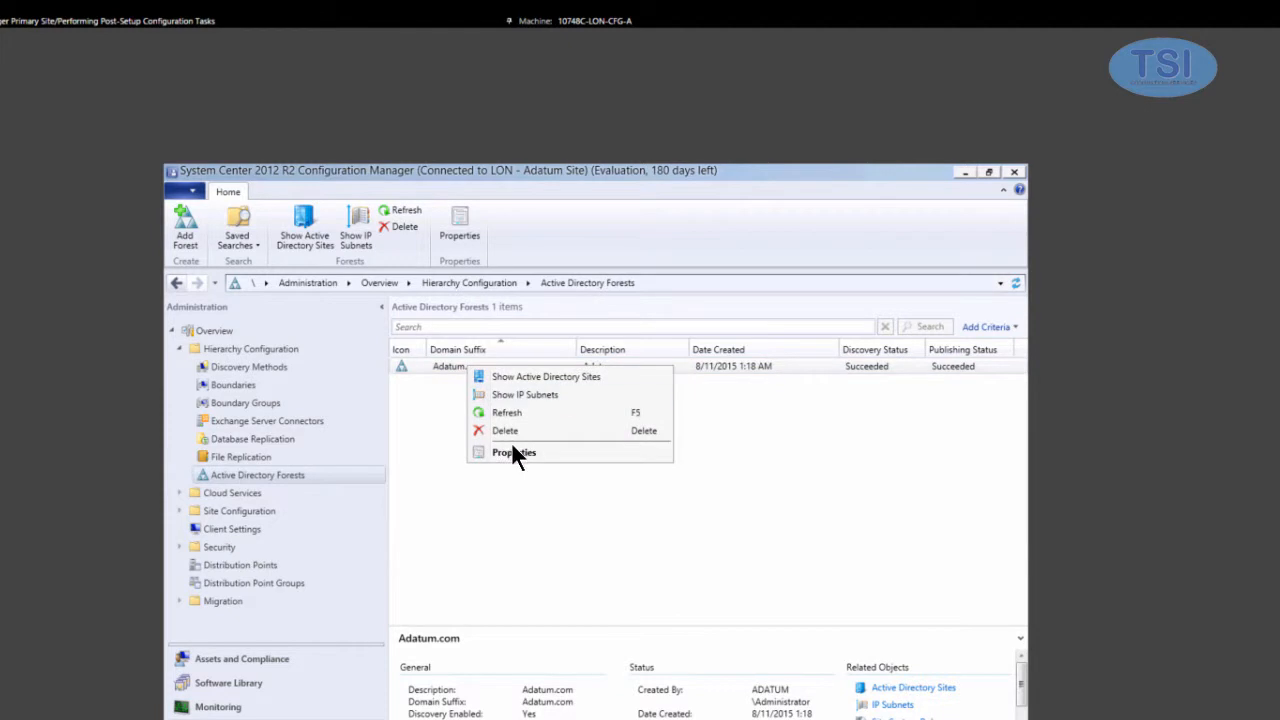
{"action": "left_click", "coordinate": [511, 451]}
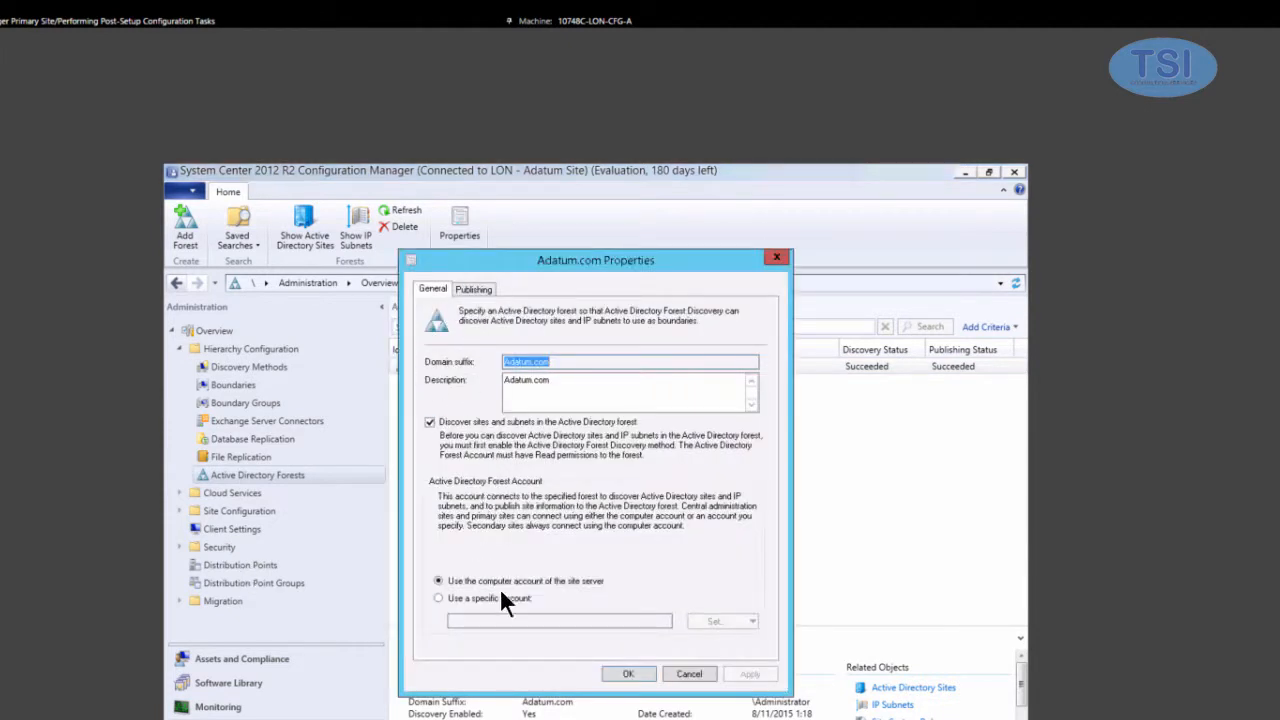
{"action": "left_click", "coordinate": [468, 291]}
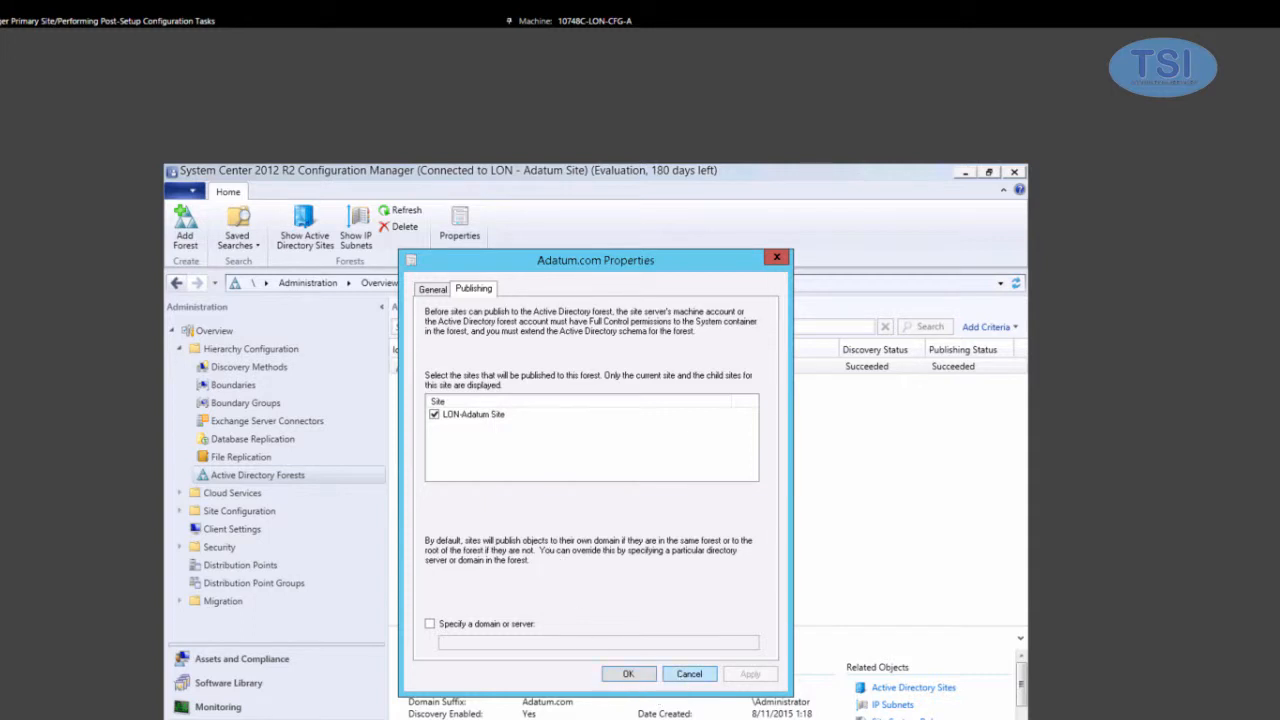
{"action": "left_click", "coordinate": [689, 674]}
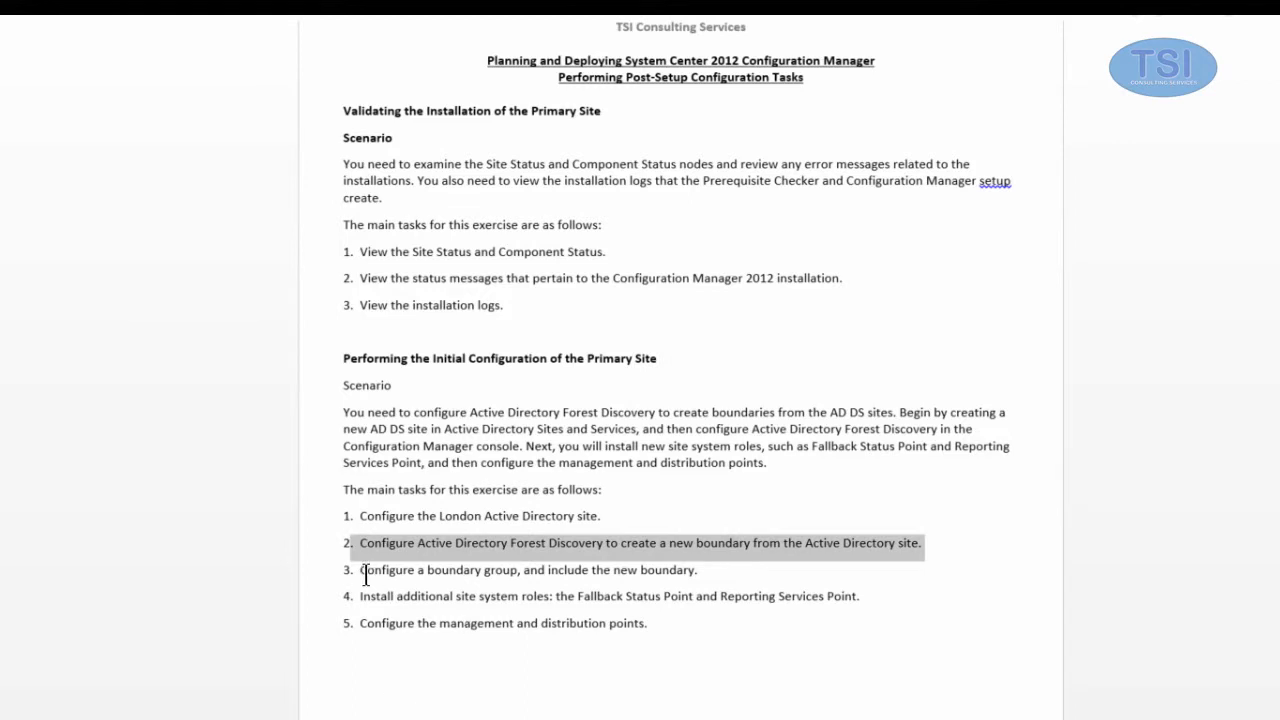
{"action": "left_click_drag", "start_coordinate": [359, 577], "coordinate": [700, 571]}
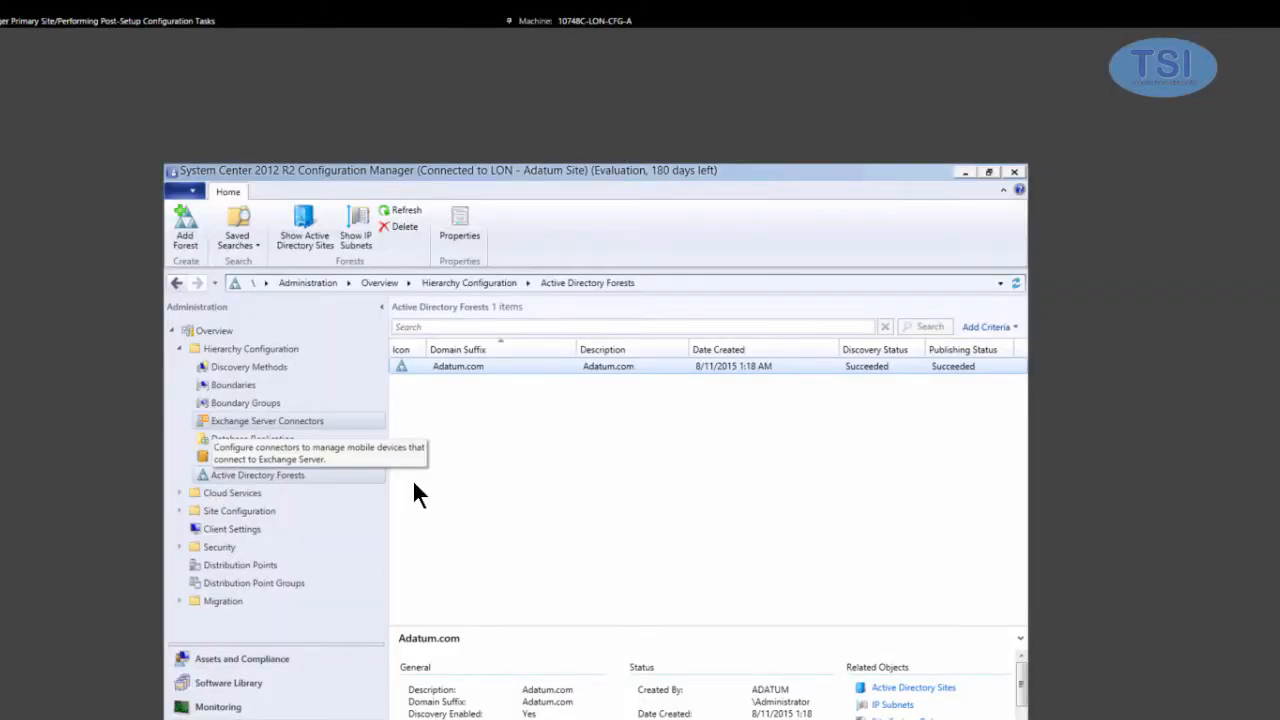
- Start a new boundary group named London Clients
{"action": "left_click", "coordinate": [258, 404]}
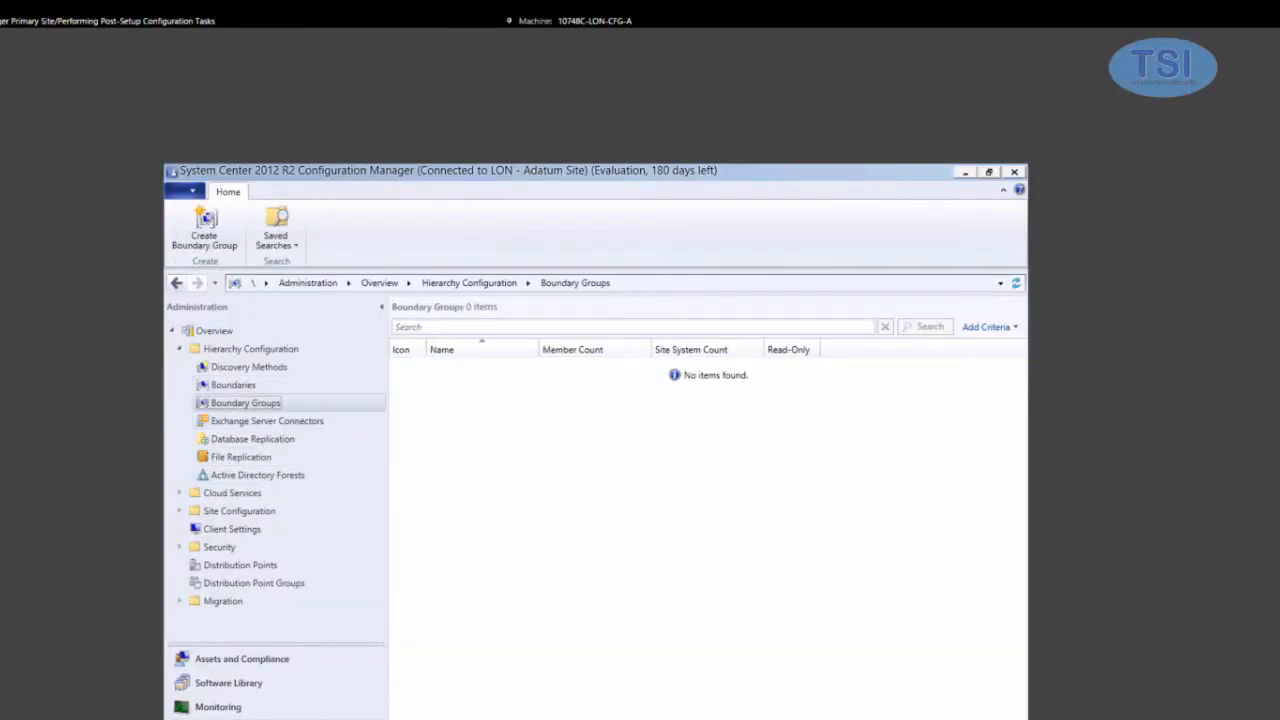
{"action": "right_click", "coordinate": [264, 403]}
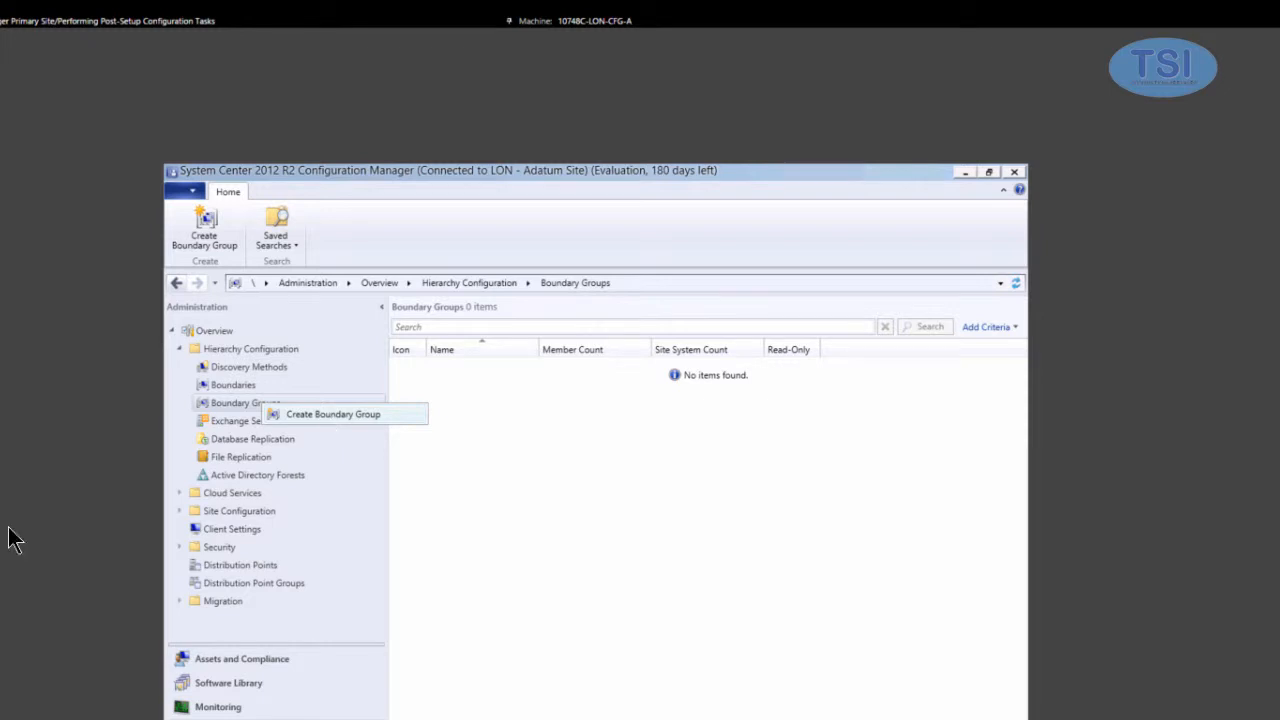
{"action": "left_click", "coordinate": [330, 413]}
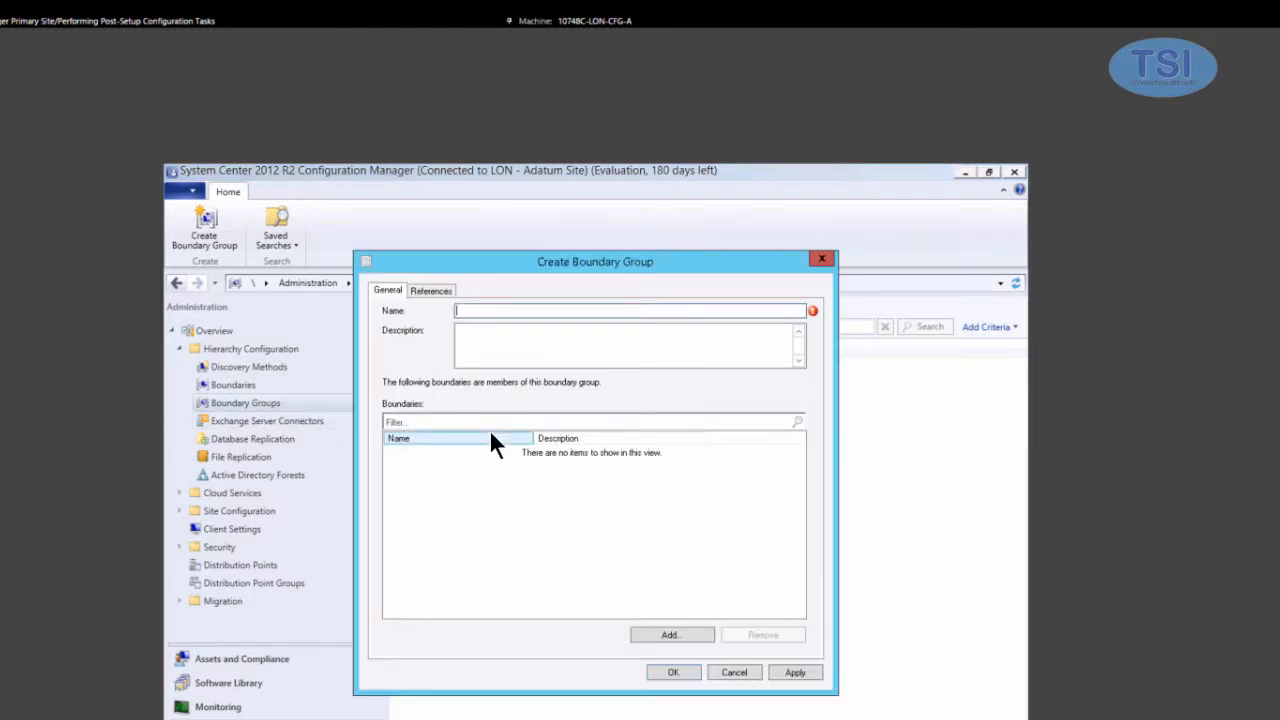
{"action": "type", "text": "London Clients"}
- Add the London boundary as a member, create the group, and select London Clients
{"action": "left_click", "coordinate": [672, 634]}
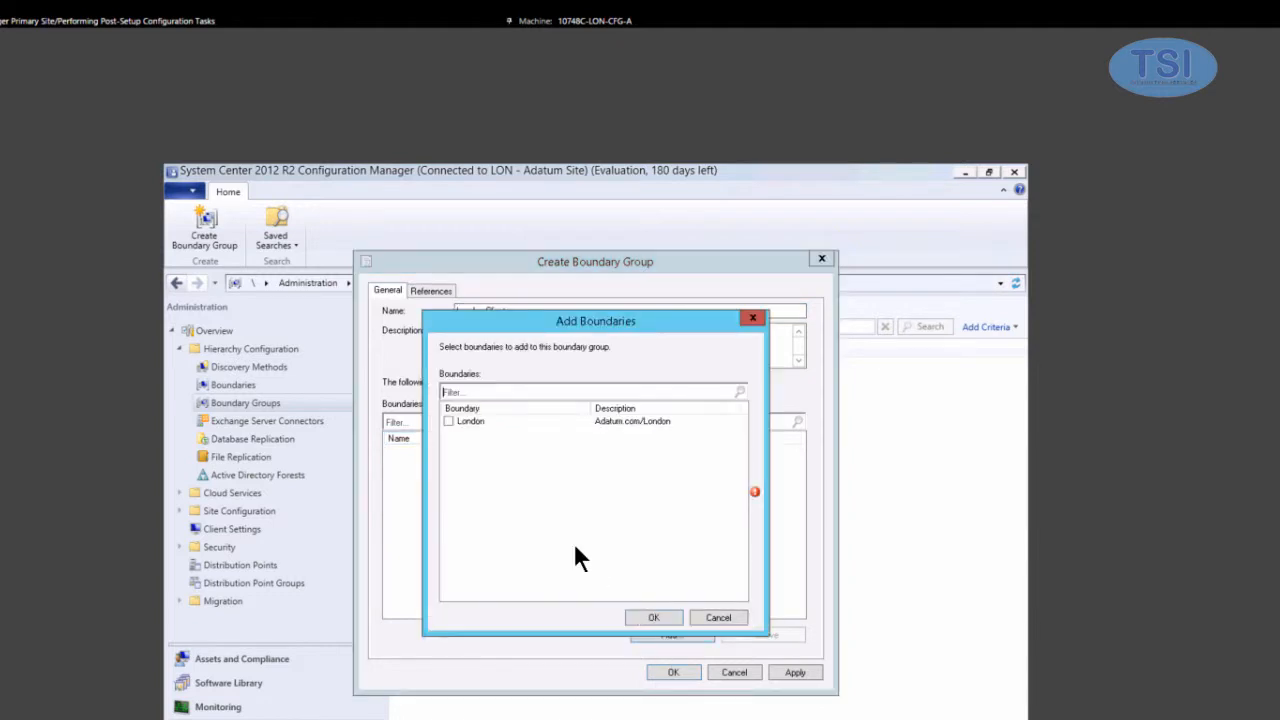
{"action": "left_click", "coordinate": [448, 421]}
{"action": "left_click", "coordinate": [668, 620]}
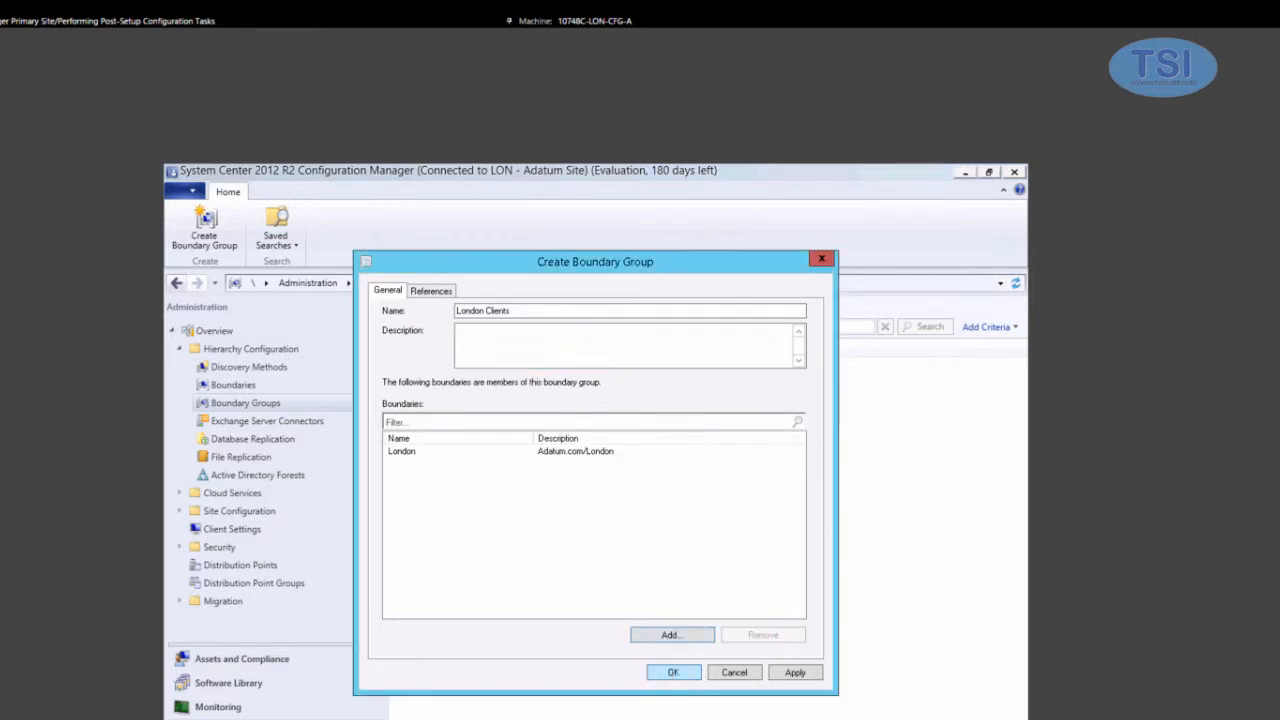
{"action": "left_click", "coordinate": [673, 672]}
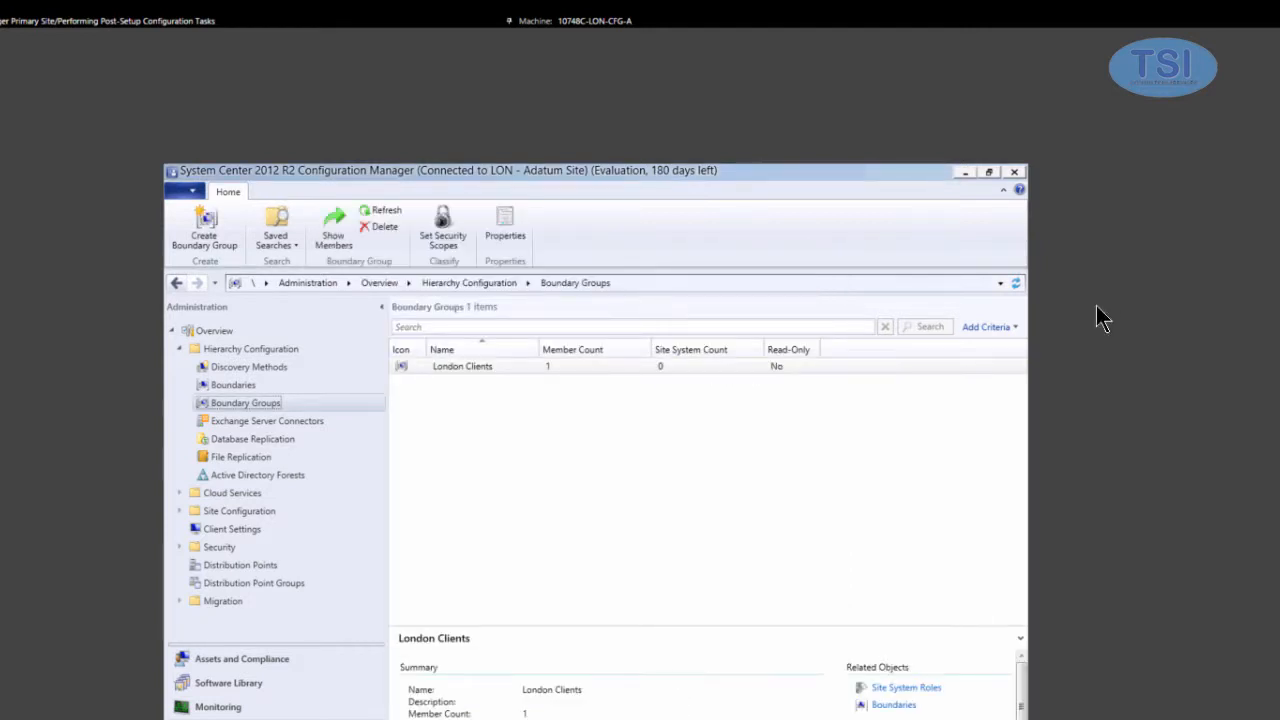
{"action": "left_click", "coordinate": [435, 367]}
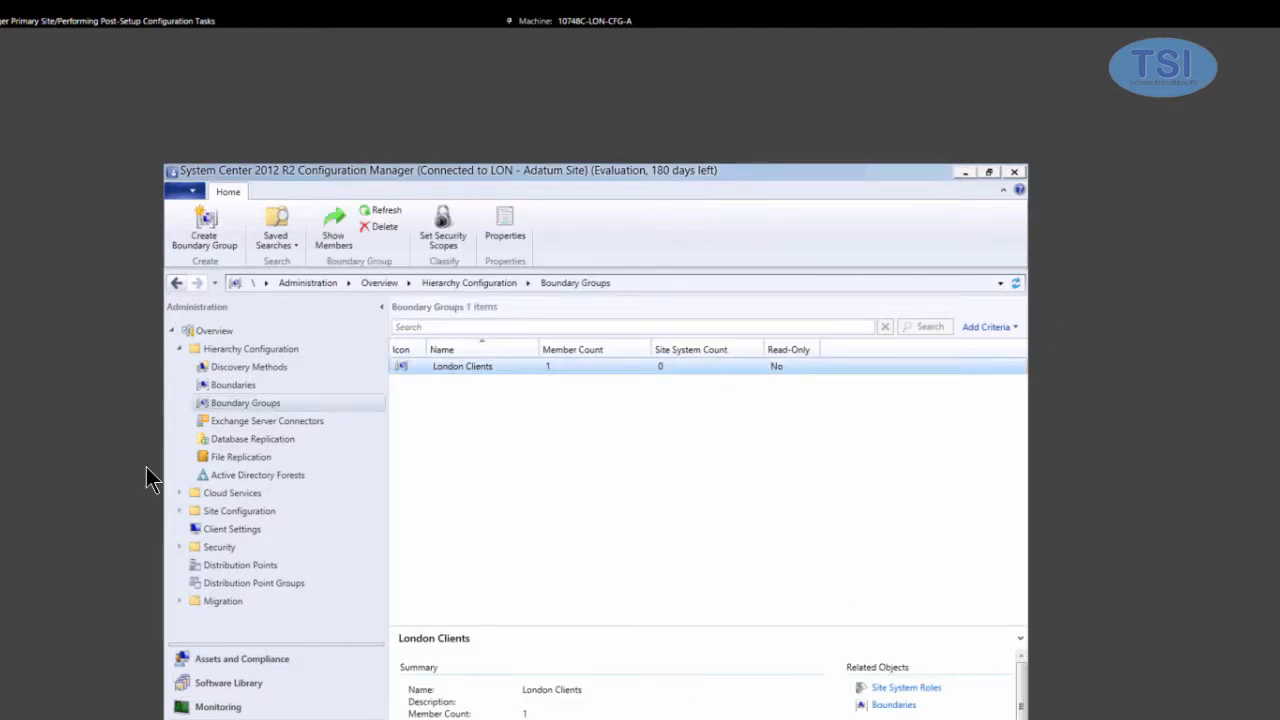
- Enable site assignment for London Clients and add \\LON-CFG.Adatum.com as its content site system
{"action": "right_click", "coordinate": [435, 366]}
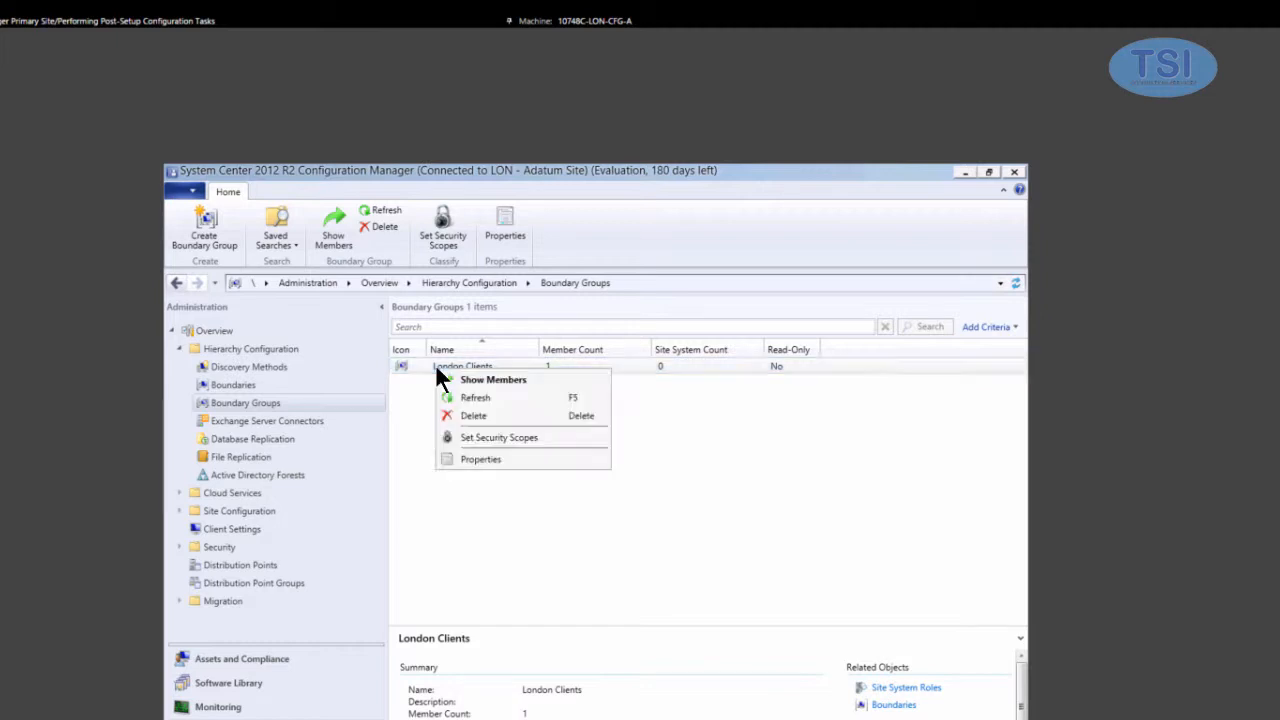
{"action": "left_click", "coordinate": [489, 459]}
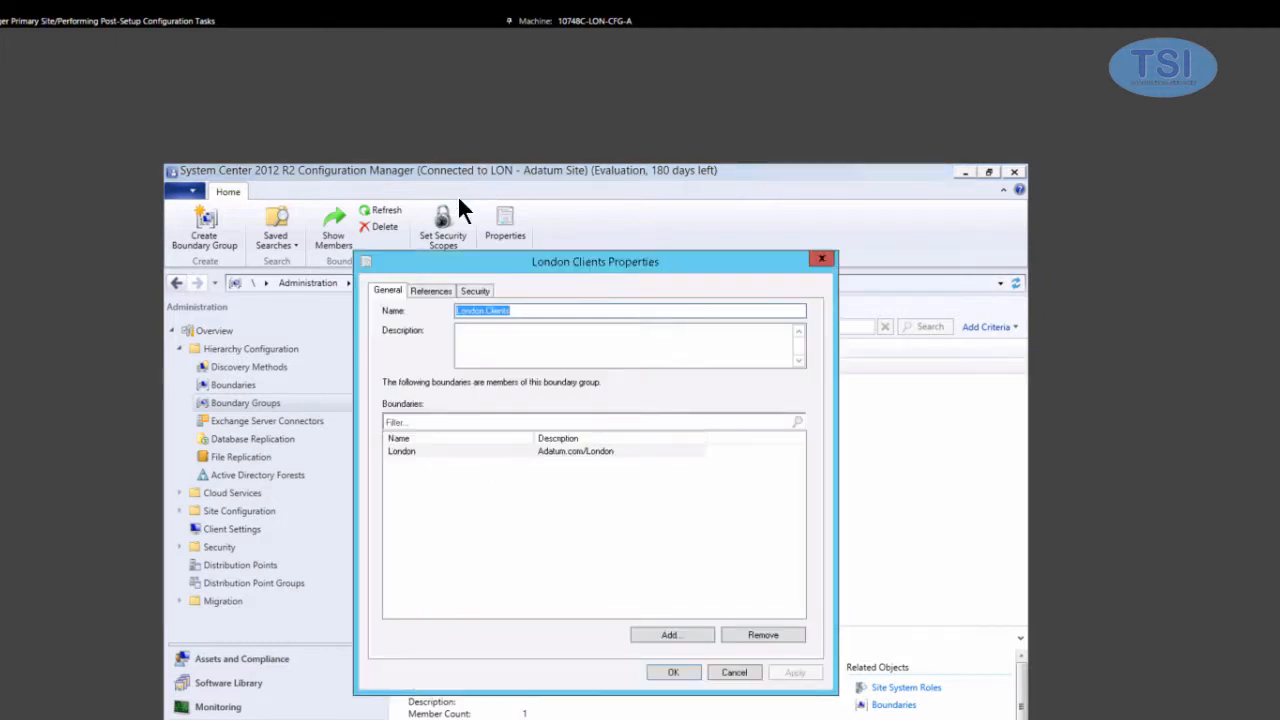
{"action": "left_click", "coordinate": [432, 291]}
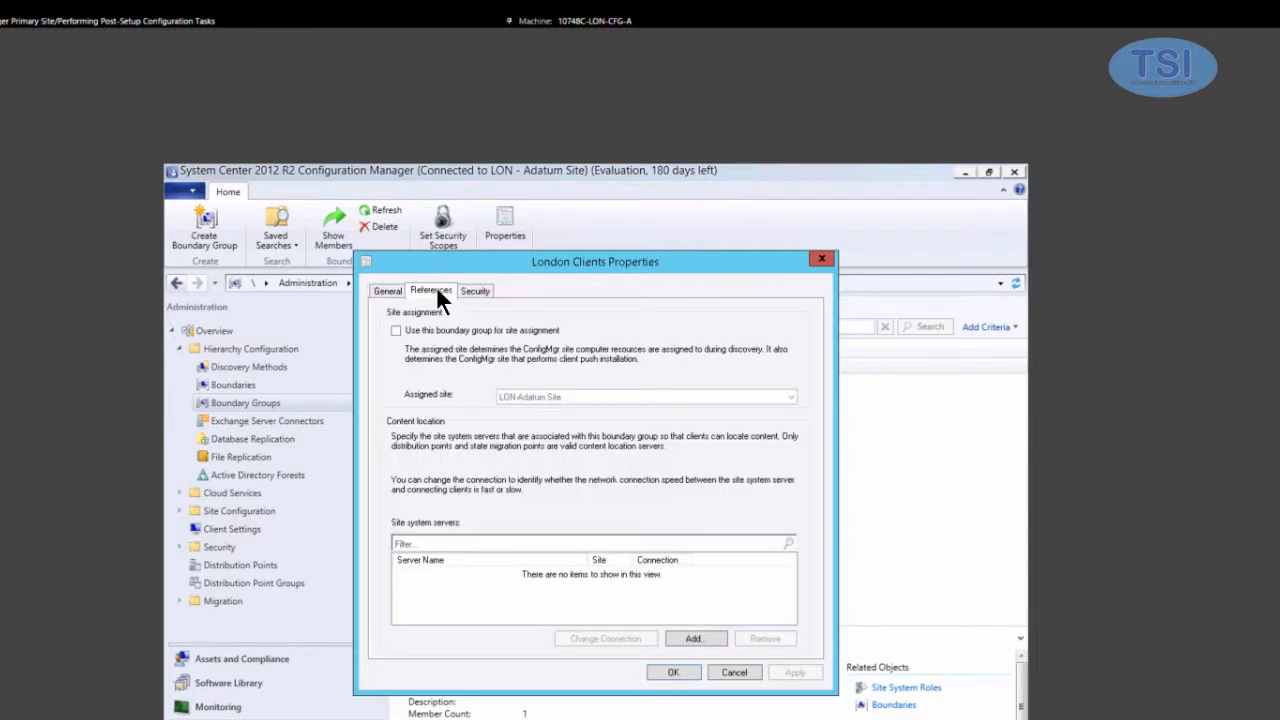
{"action": "left_click", "coordinate": [396, 331]}
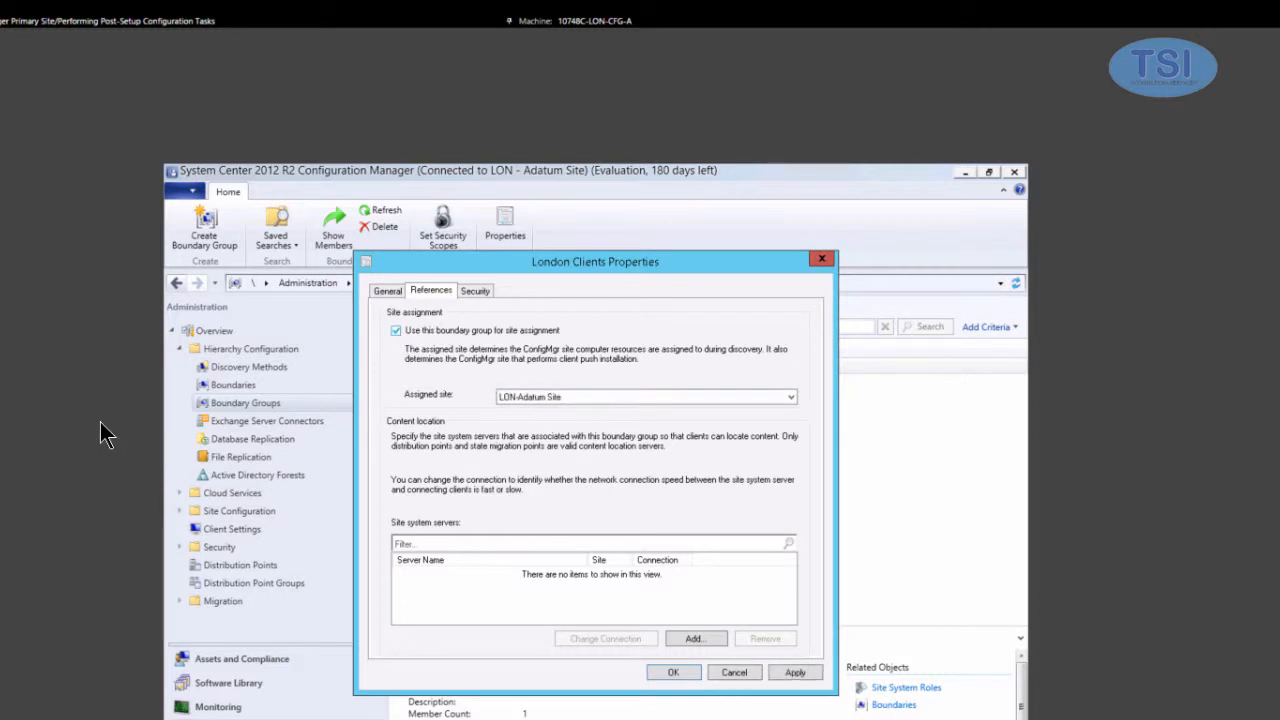
{"action": "left_click", "coordinate": [681, 639]}
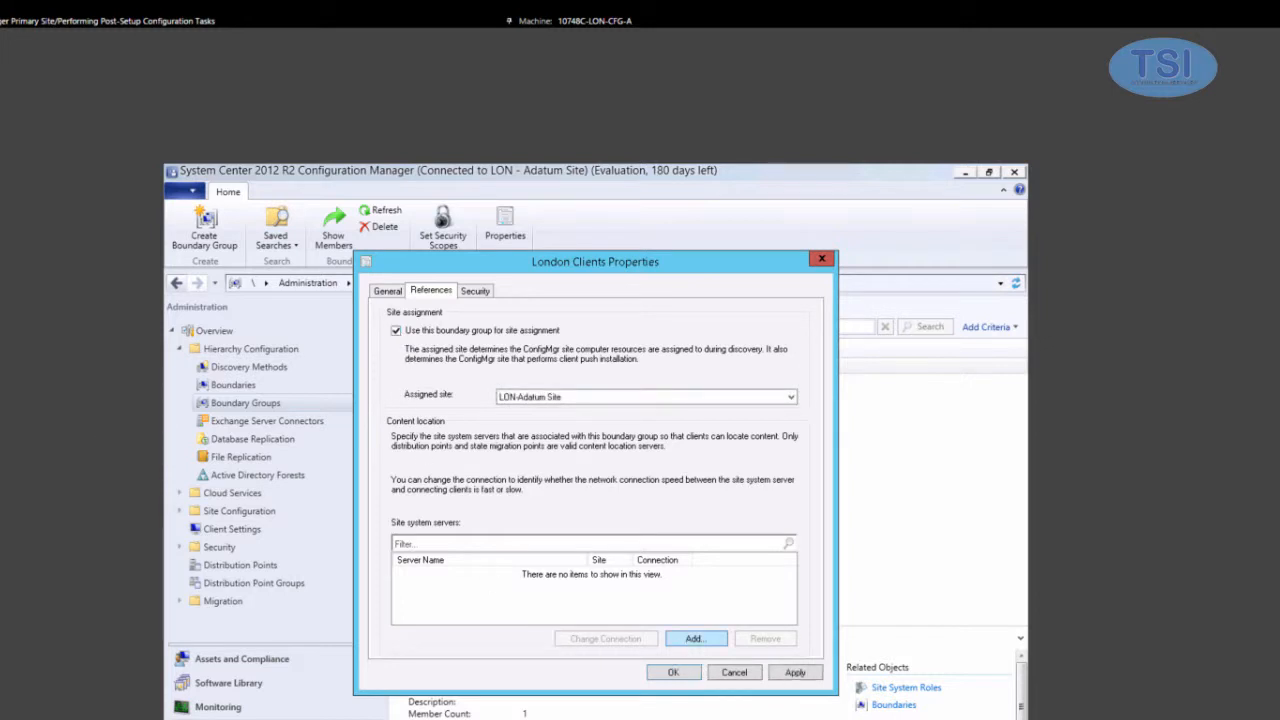
{"action": "left_click", "coordinate": [446, 423]}
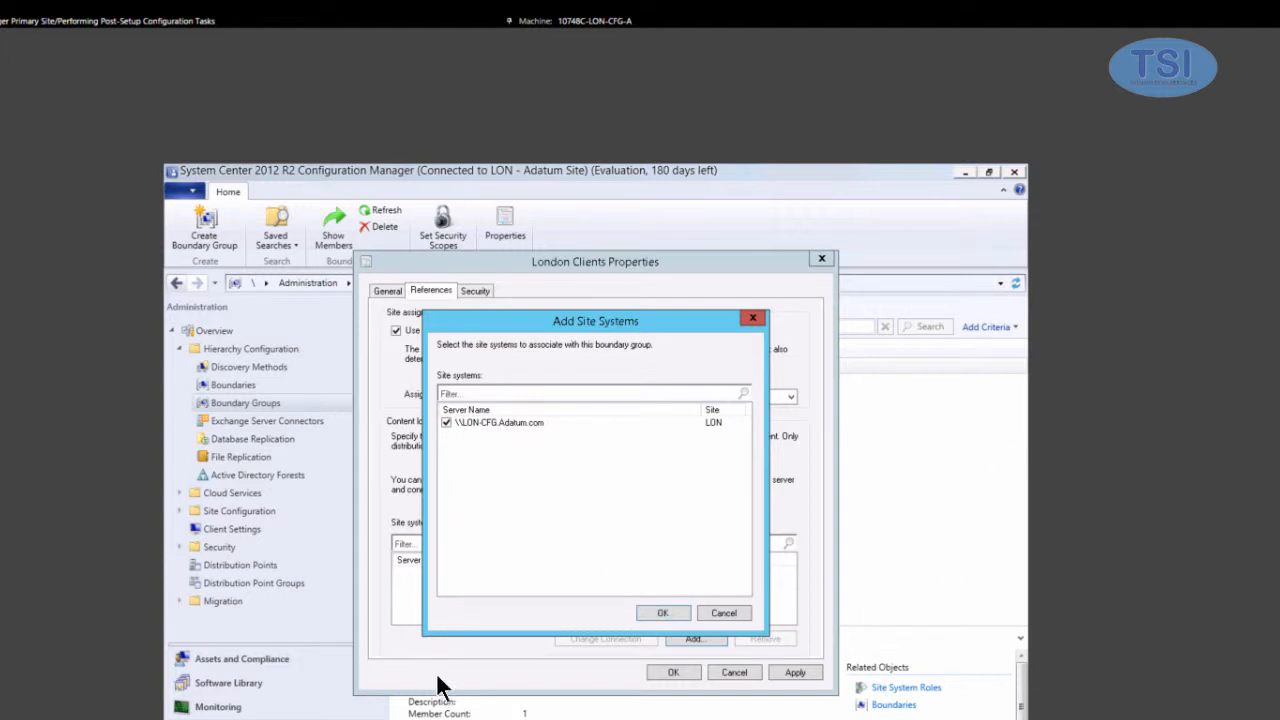
{"action": "left_click", "coordinate": [662, 612]}
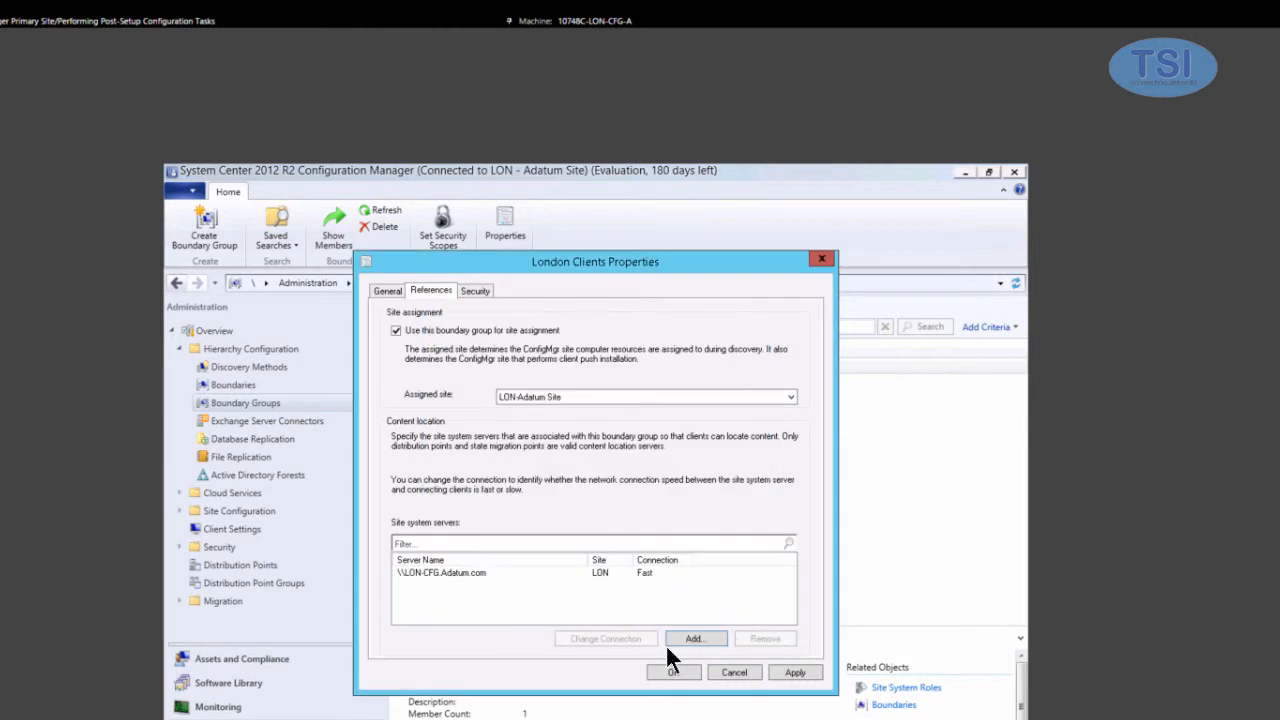
{"action": "left_click", "coordinate": [673, 672]}
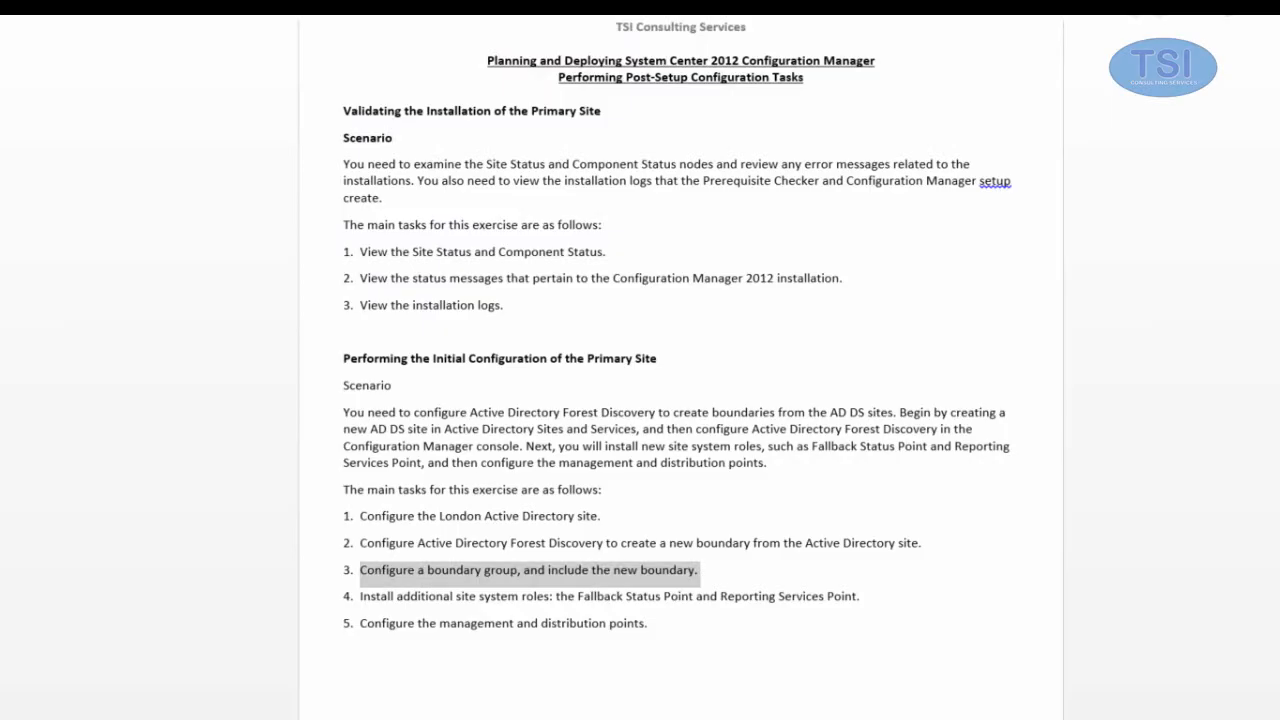
- Highlight lab task 4 on installing the Fallback Status and Reporting Services point roles
{"action": "left_click_drag", "start_coordinate": [362, 596], "coordinate": [863, 607]}
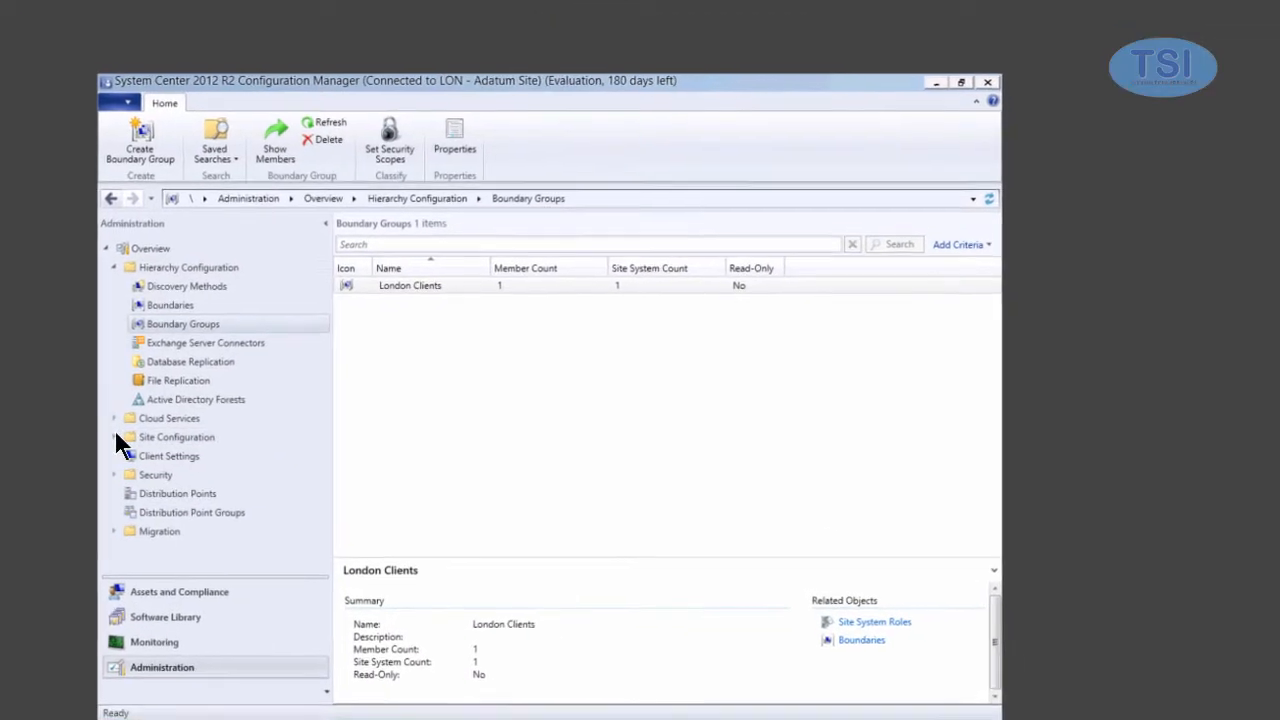
- Launch the Add Site System Roles Wizard for LON-CFG from Servers and Site System Roles
{"action": "left_click", "coordinate": [170, 498]}
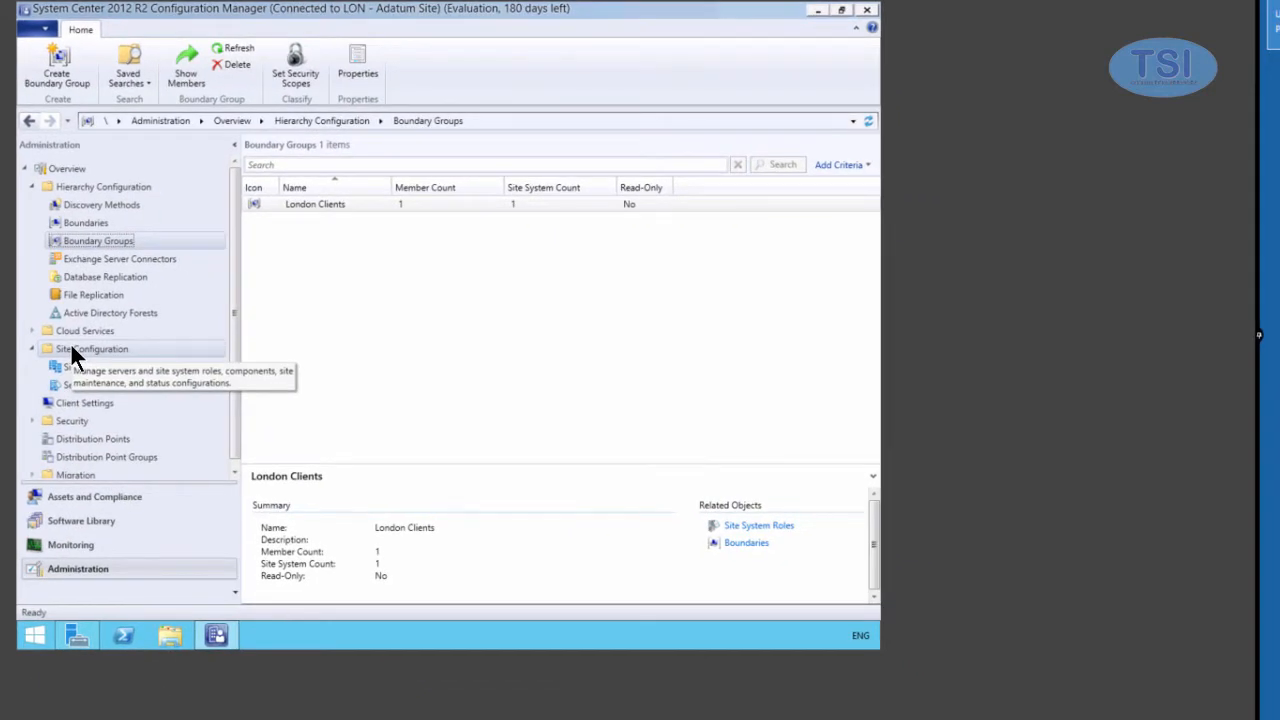
{"action": "left_click", "coordinate": [106, 385]}
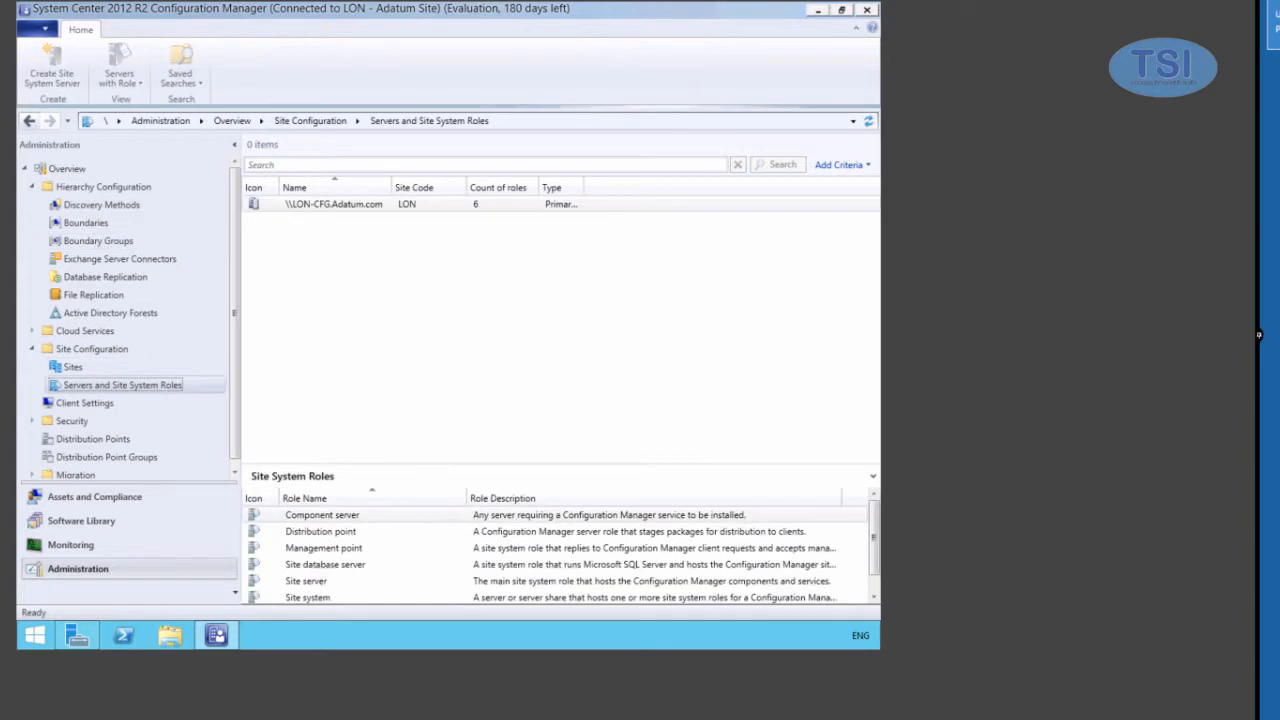
{"action": "right_click", "coordinate": [318, 201]}
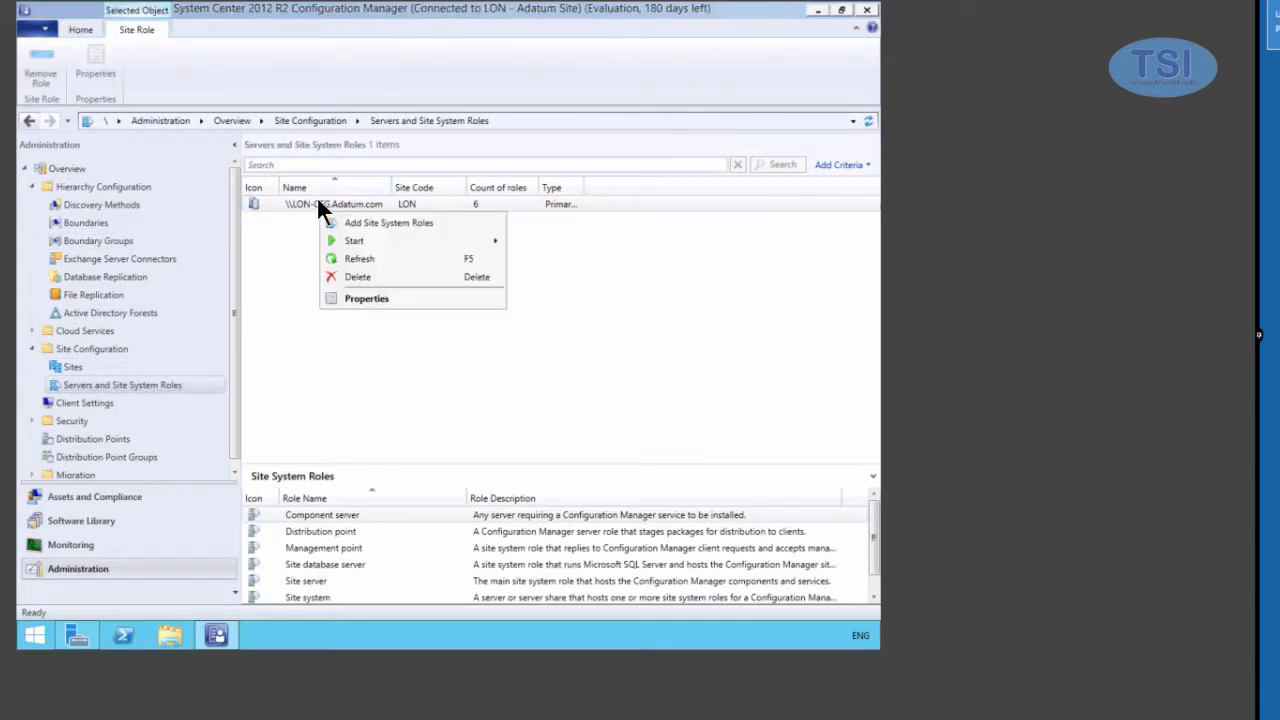
{"action": "left_click", "coordinate": [62, 323]}
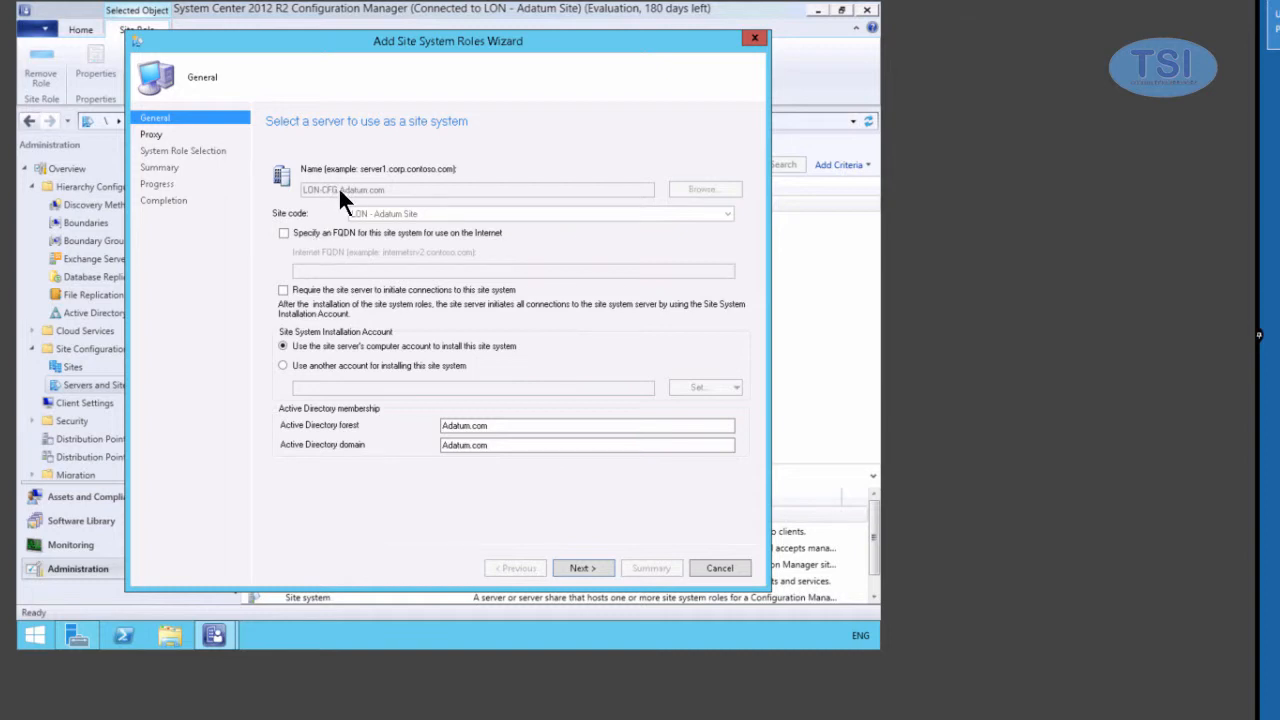
- Pass the General and Proxy pages and select the Fallback status point and Reporting services point roles
{"action": "left_click", "coordinate": [587, 567]}
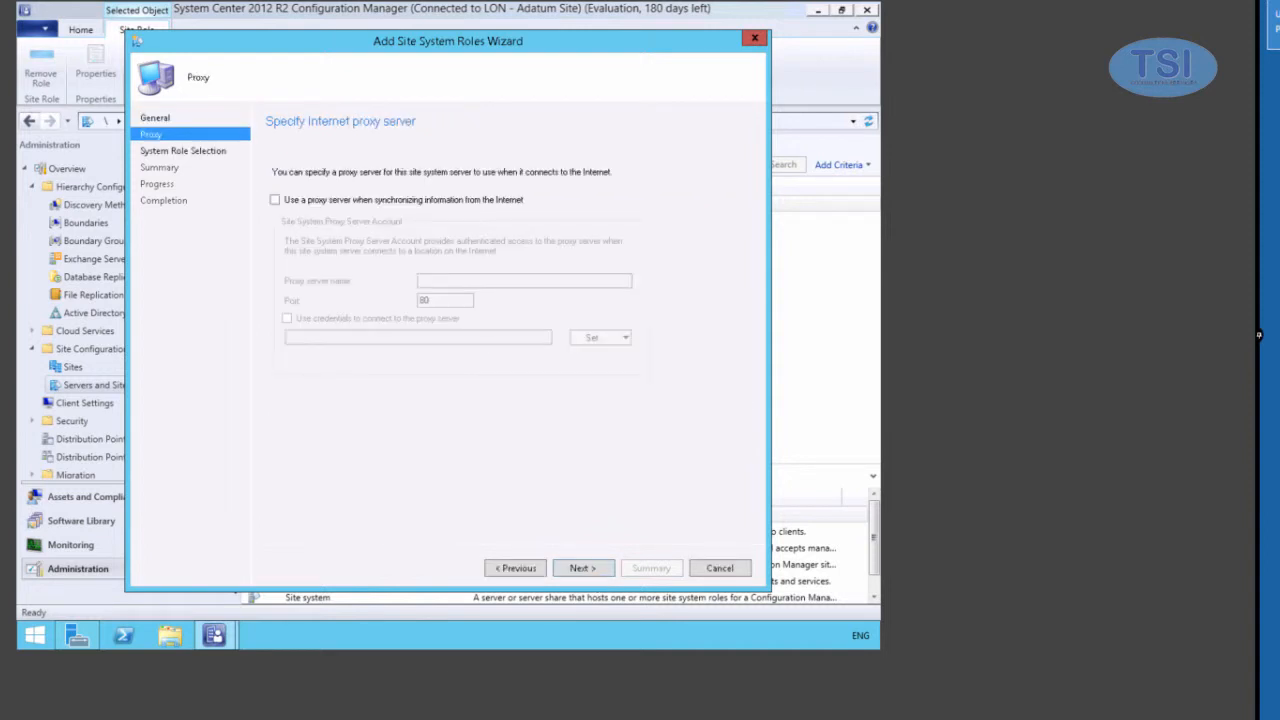
{"action": "left_click", "coordinate": [585, 567]}
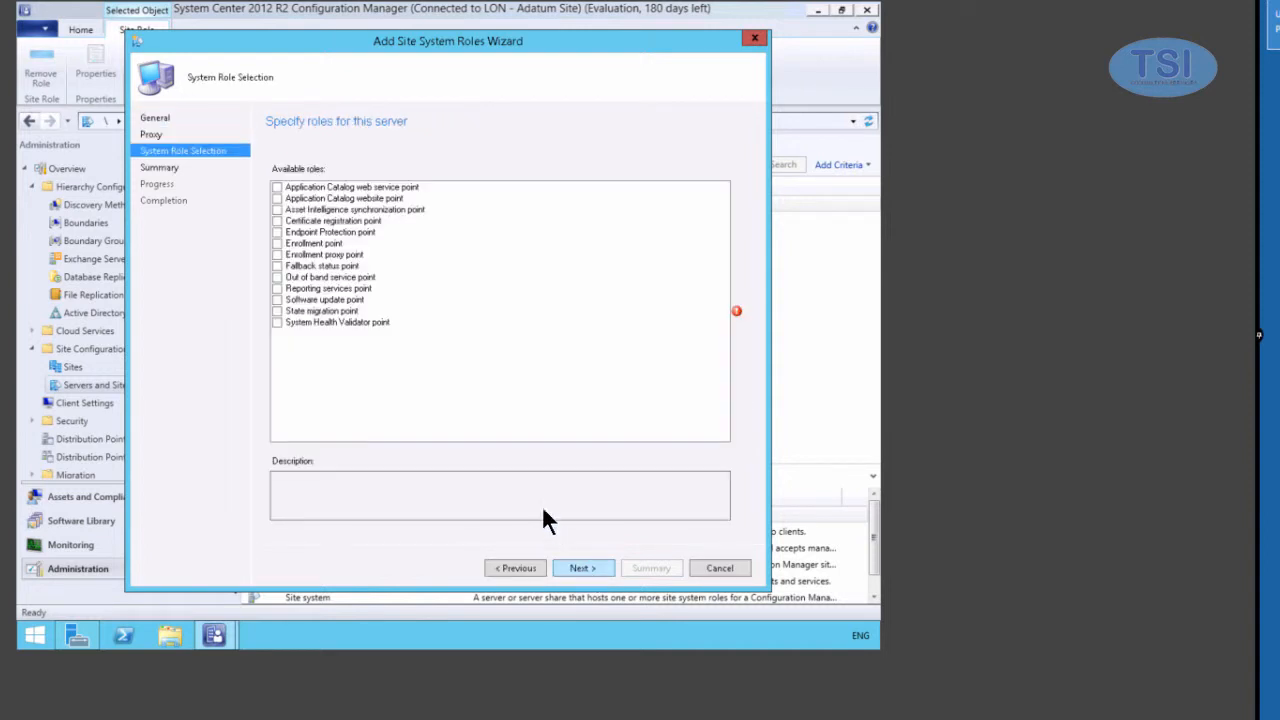
{"action": "left_click", "coordinate": [277, 266]}
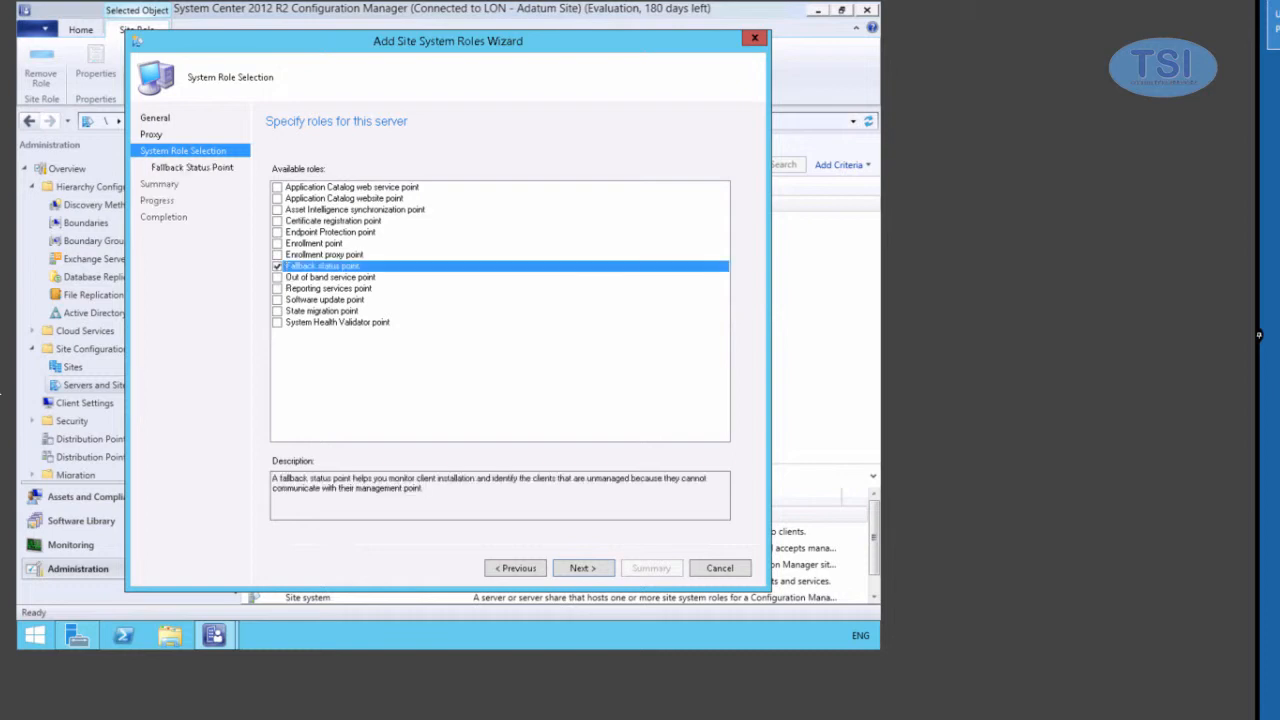
{"action": "left_click", "coordinate": [276, 286]}
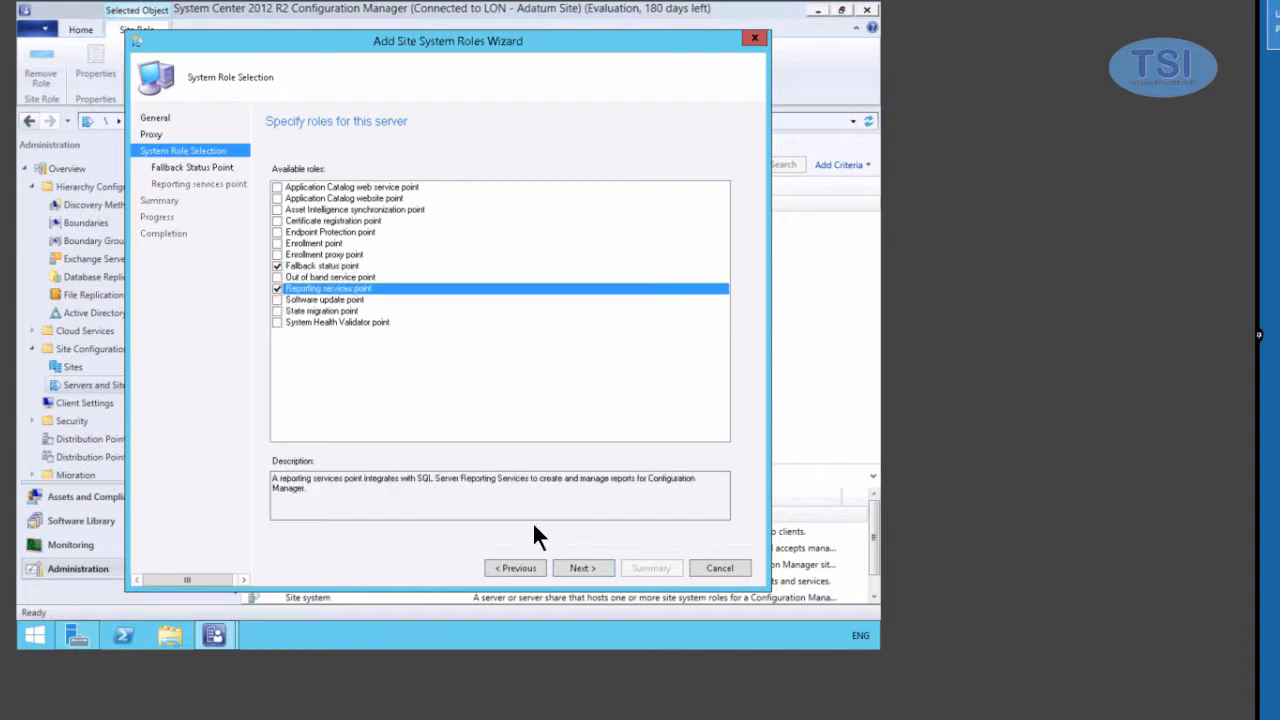
{"action": "left_click", "coordinate": [585, 567]}
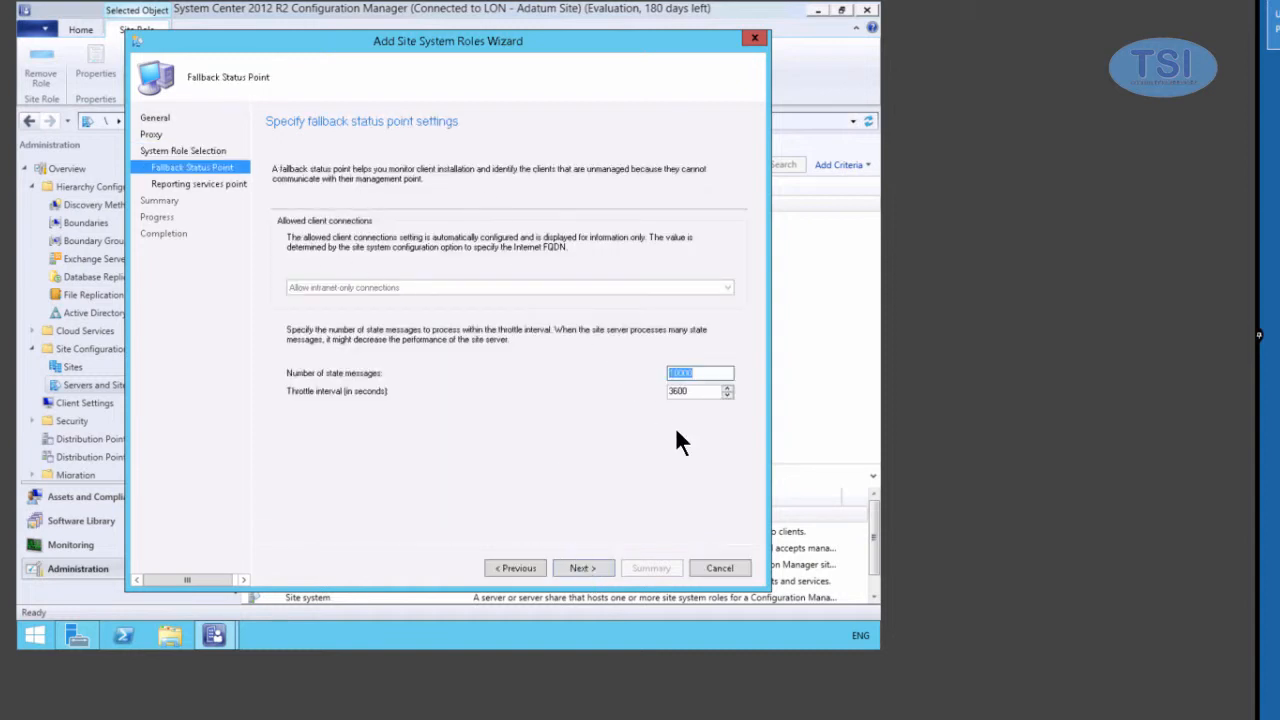
- Keep default fallback settings (10000 messages, 3600-second throttle) and verify the CM_LON database connection
{"action": "left_click", "coordinate": [580, 568]}
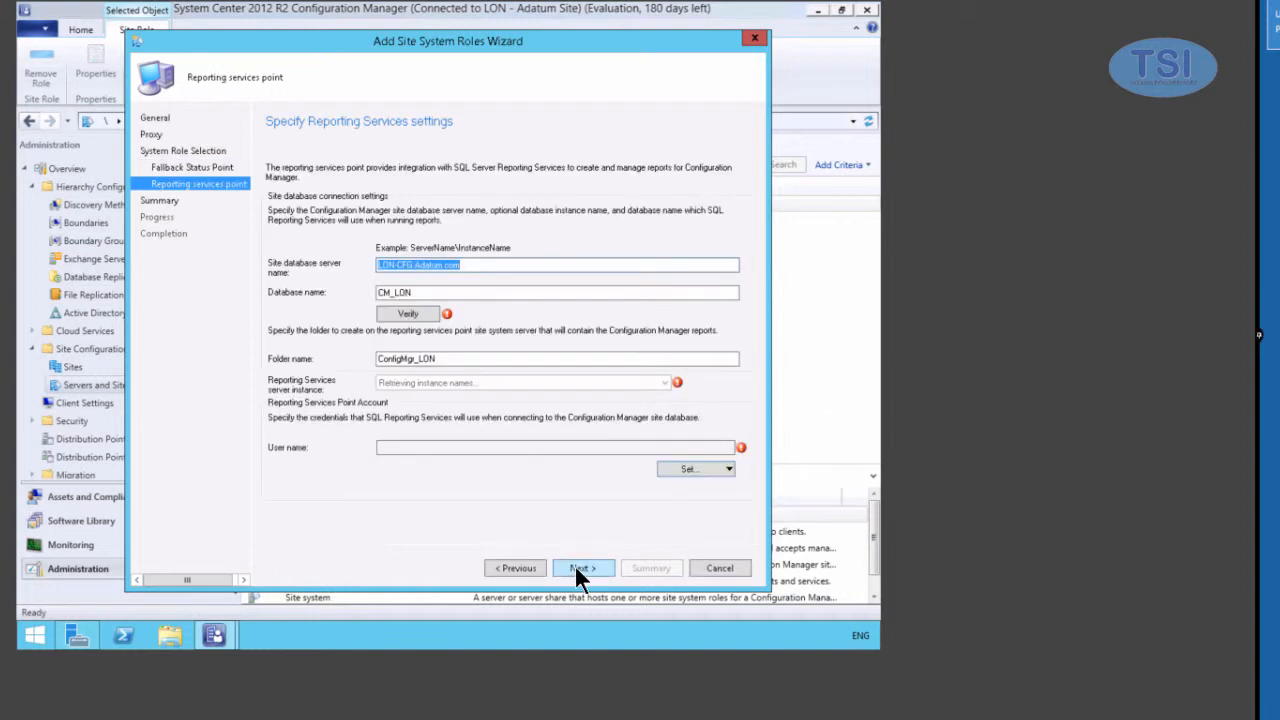
{"action": "left_click", "coordinate": [410, 313]}
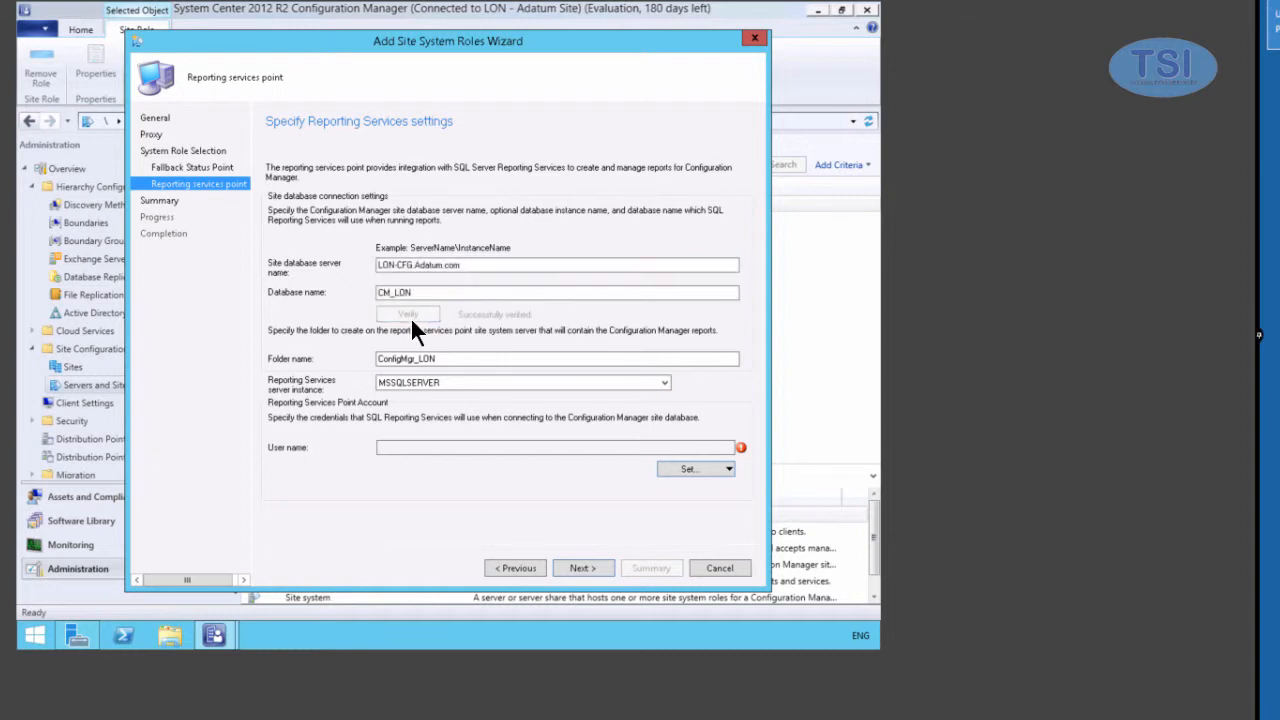
{"action": "left_click", "coordinate": [690, 470]}
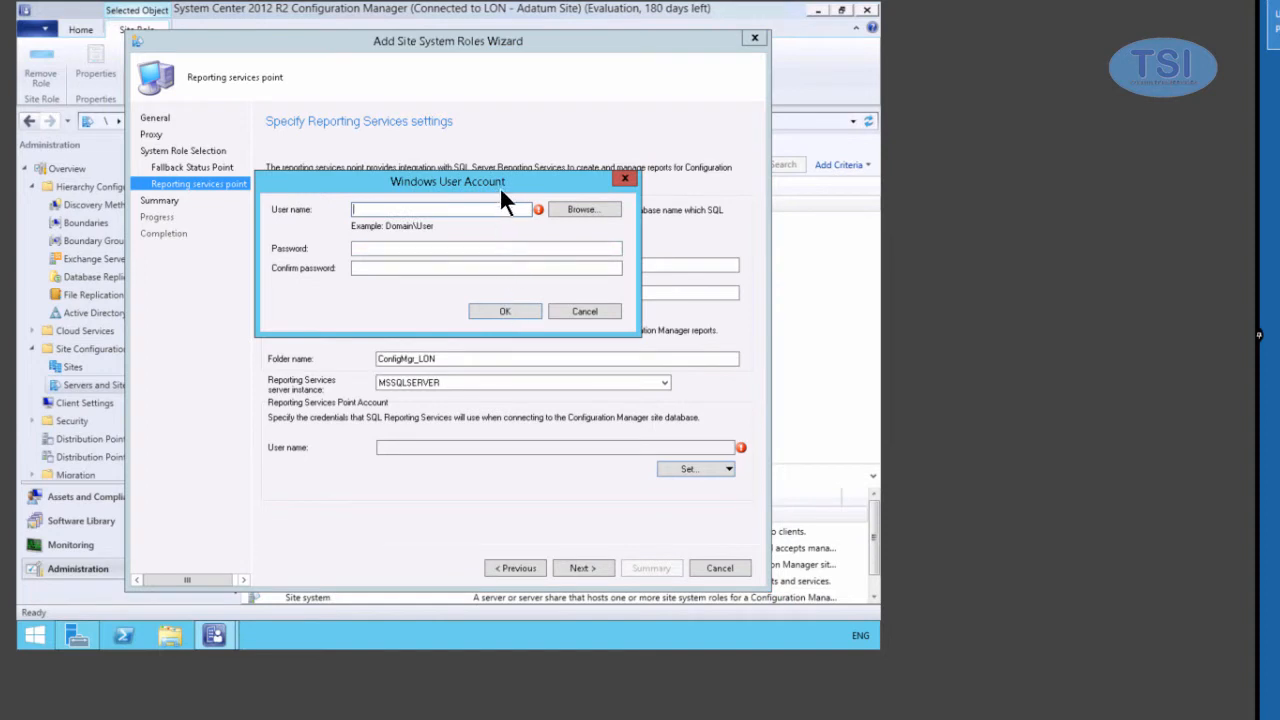
- Set ADATUM\Administrator as the Reporting Services point account, entering and confirming its password
{"action": "left_click", "coordinate": [584, 209]}
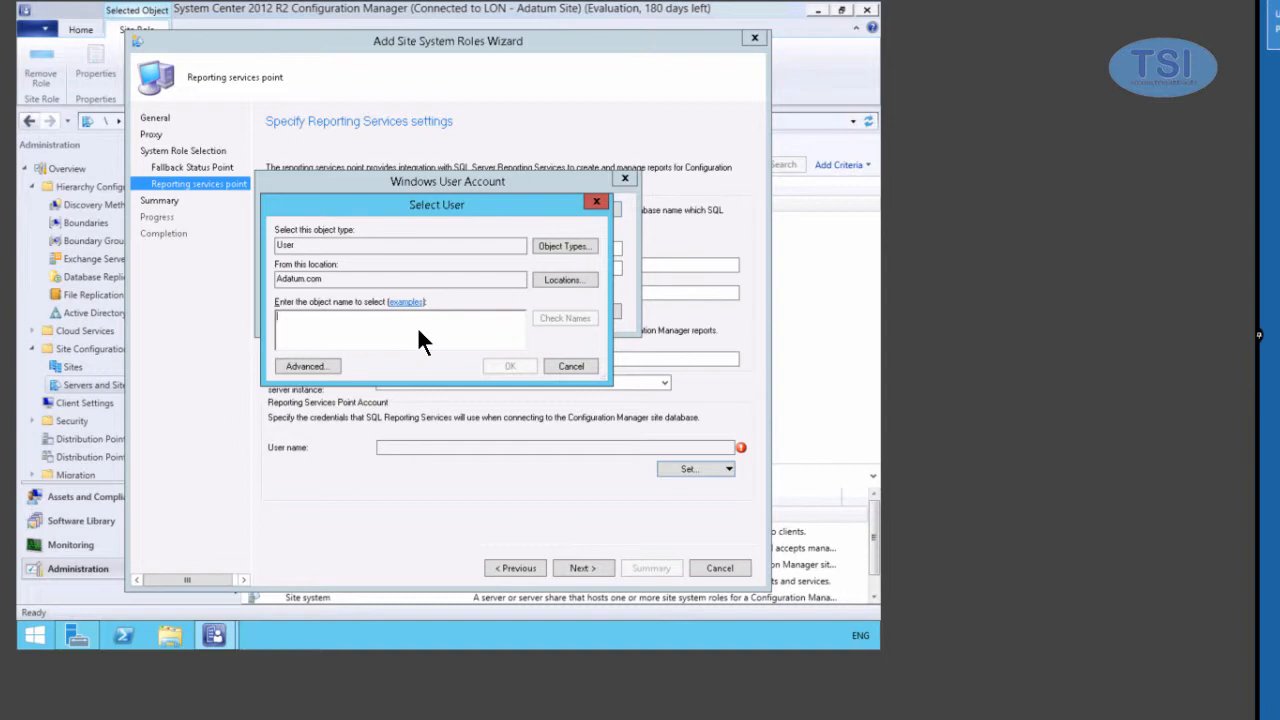
{"action": "type", "text": "Administ"}
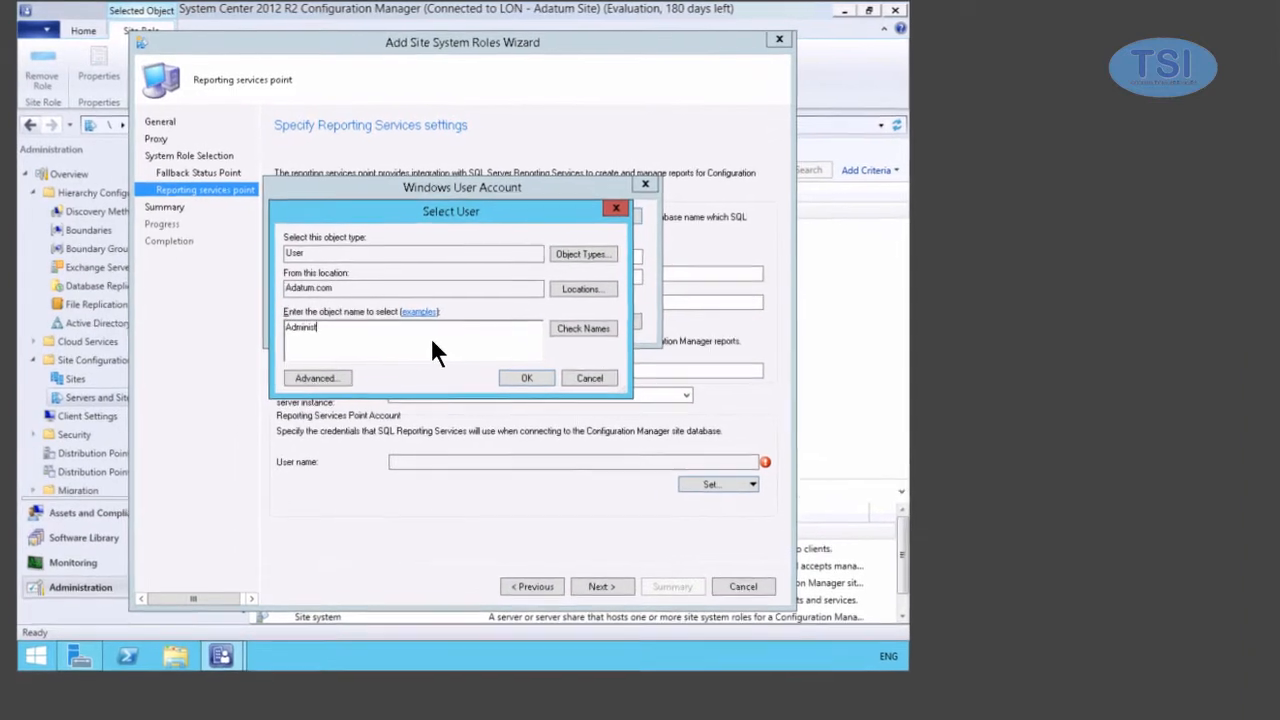
{"action": "type", "text": "rator"}
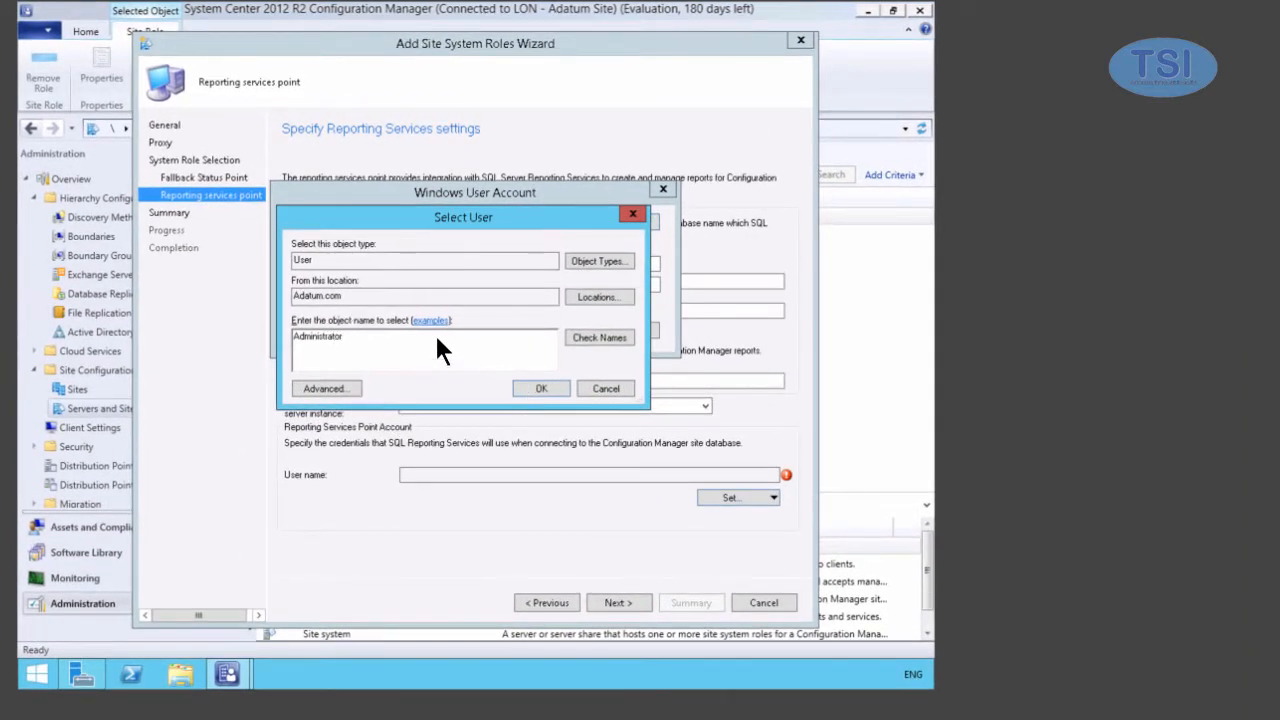
{"action": "left_click", "coordinate": [602, 337]}
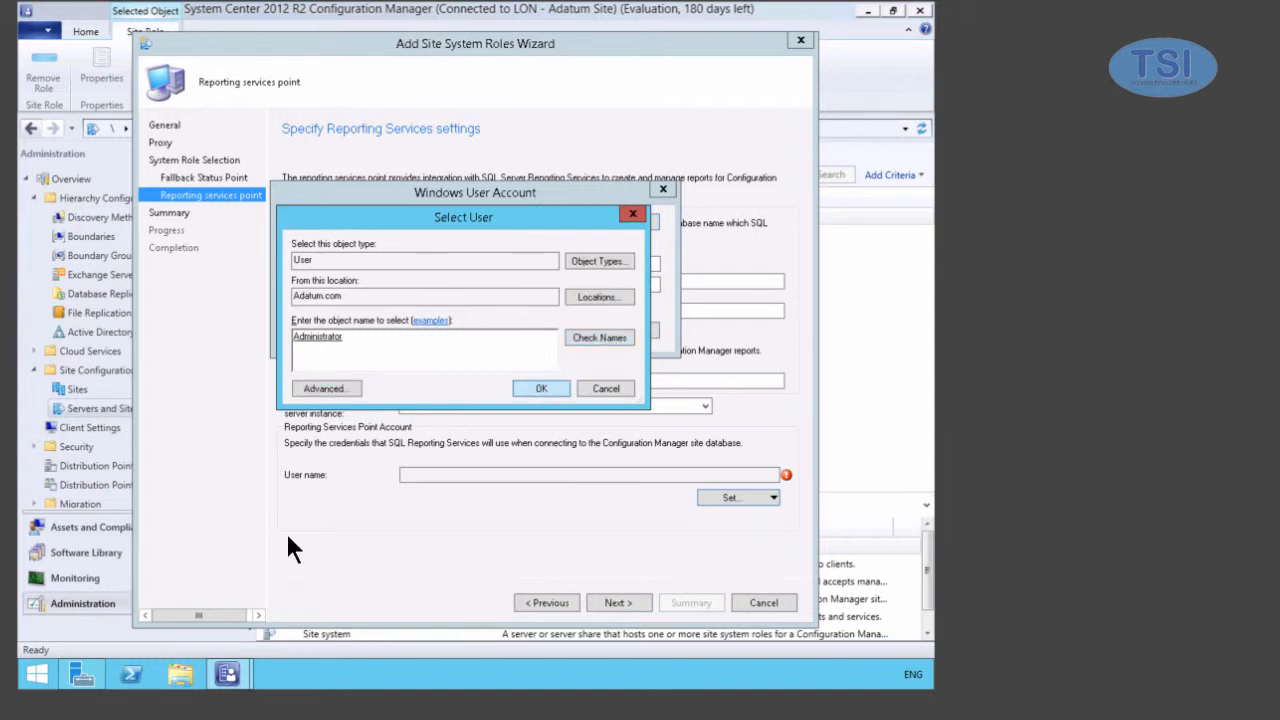
{"action": "left_click", "coordinate": [541, 388]}
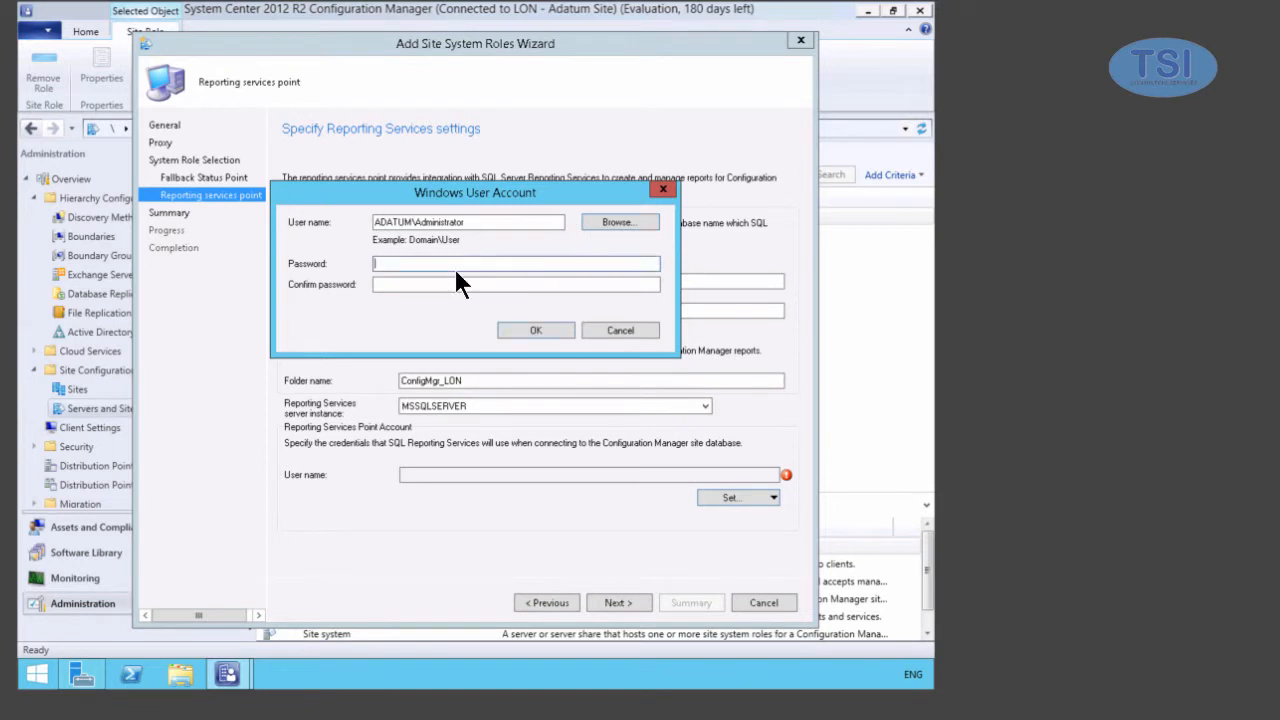
{"action": "type", "text": "Pa$$w0rd"}
{"action": "key", "text": "Tab"}
{"action": "type", "text": "Pa$$w"}
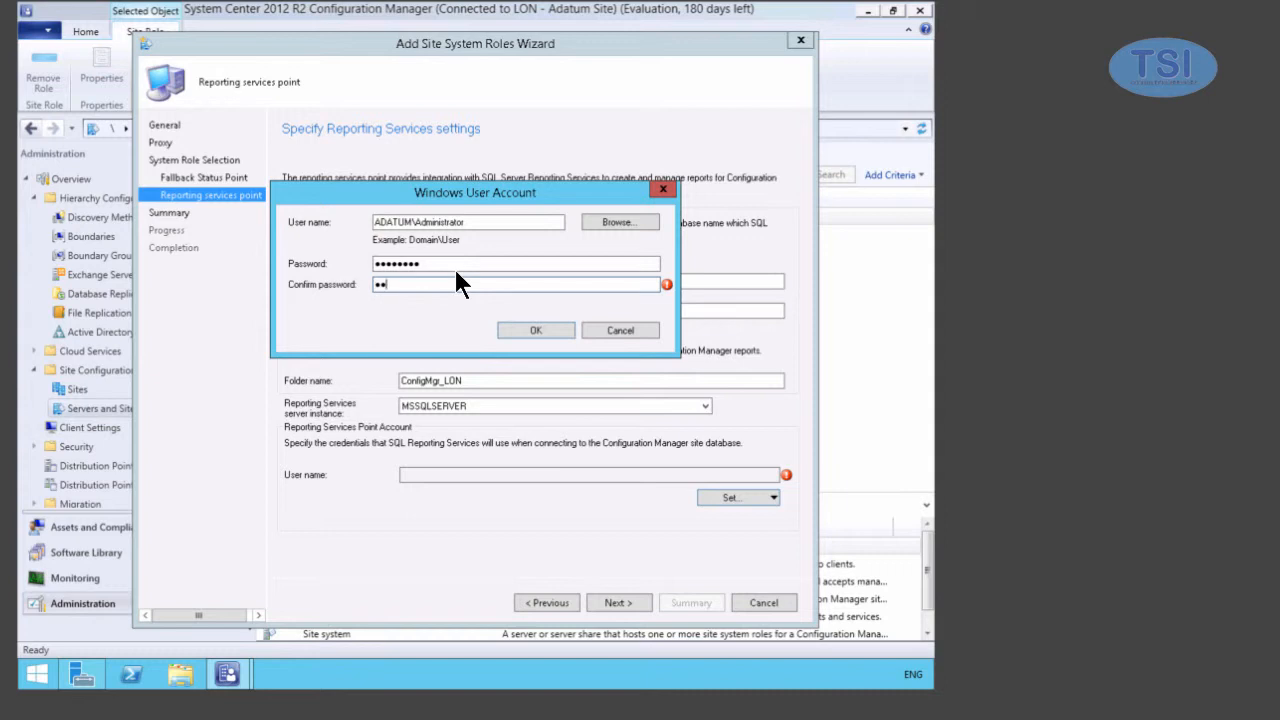
{"action": "type", "text": "0rd"}
{"action": "left_click", "coordinate": [537, 331]}
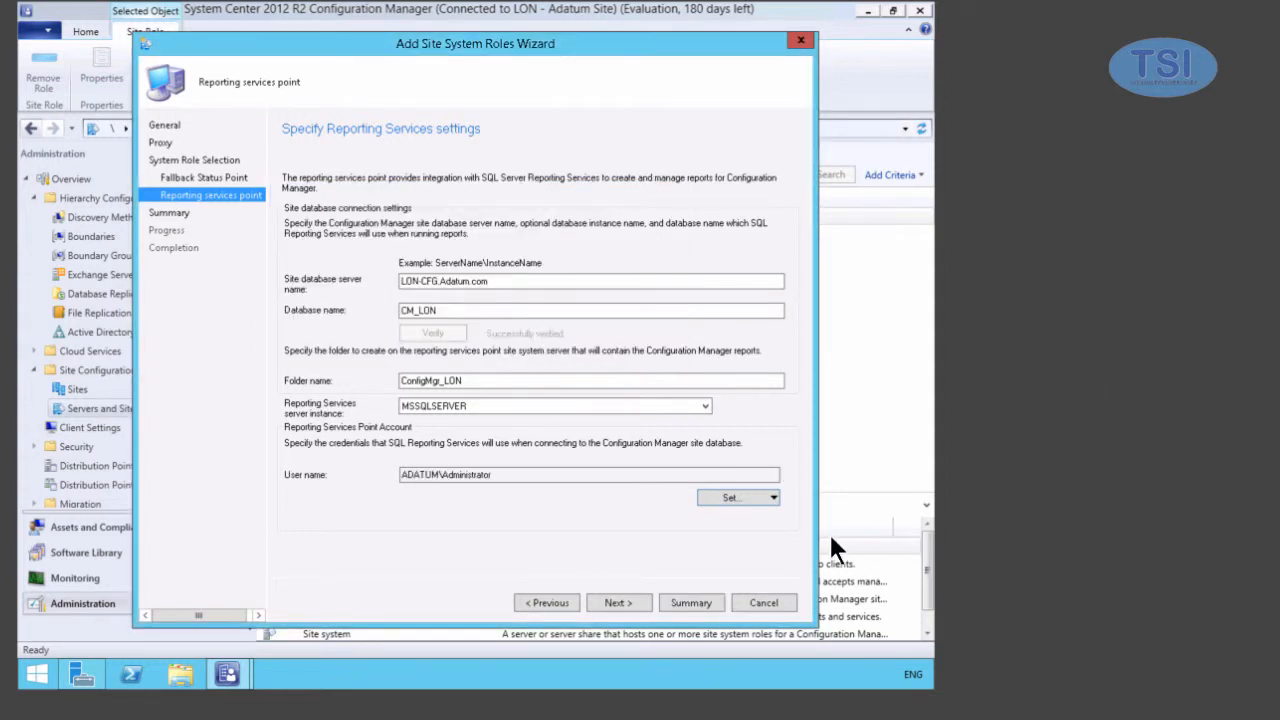
- Confirm the summary, install both roles on LON-CFG.Adatum.com, and close the completed wizard
{"action": "left_click", "coordinate": [625, 602]}
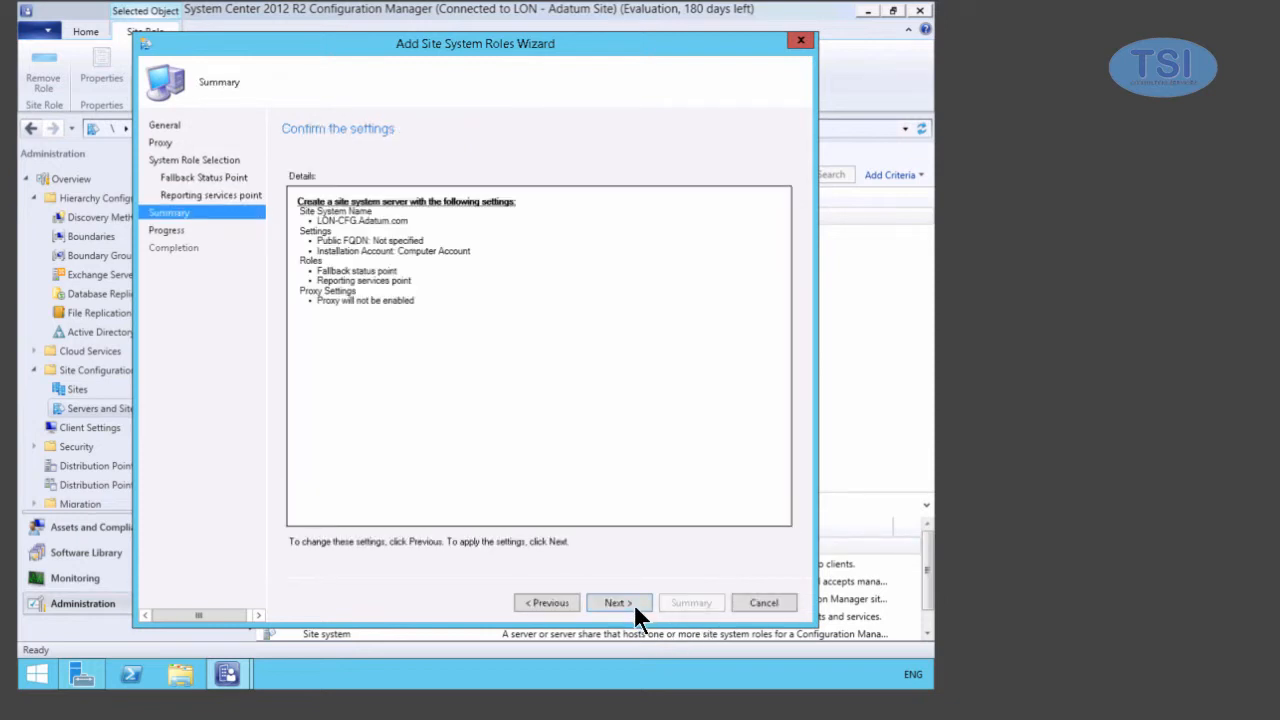
{"action": "left_click", "coordinate": [626, 602]}
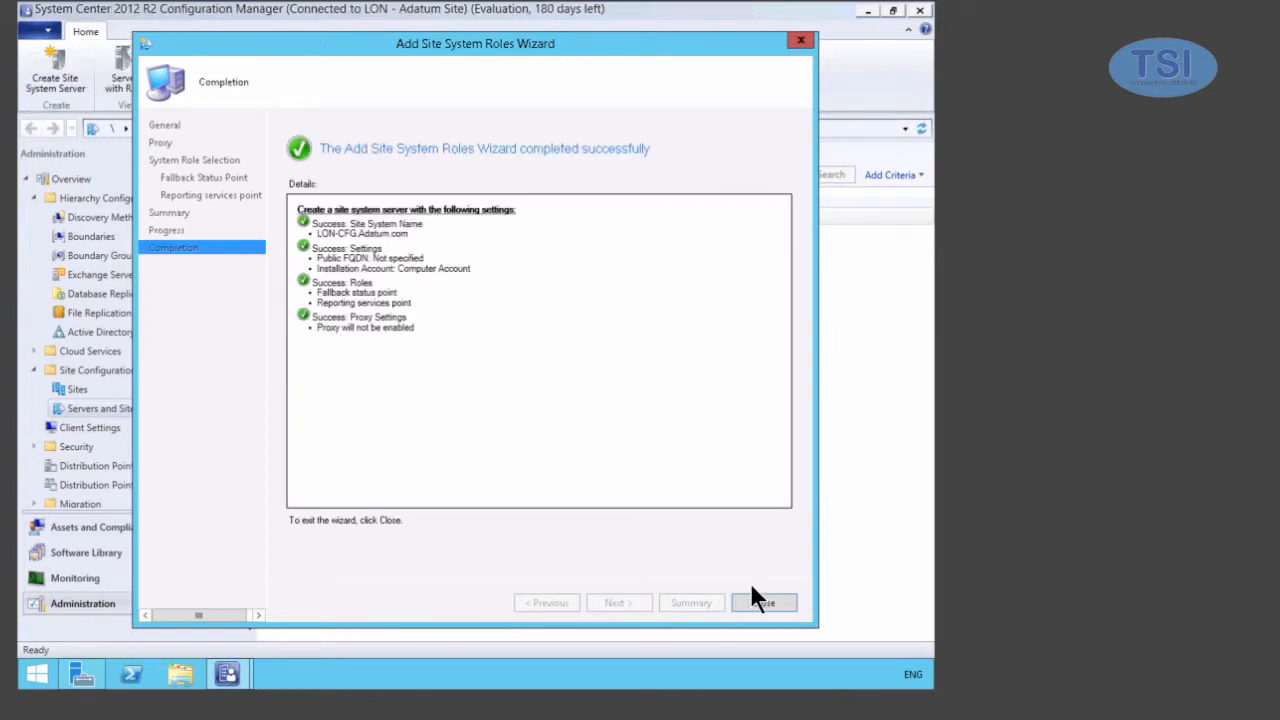
{"action": "key", "text": "Return"}
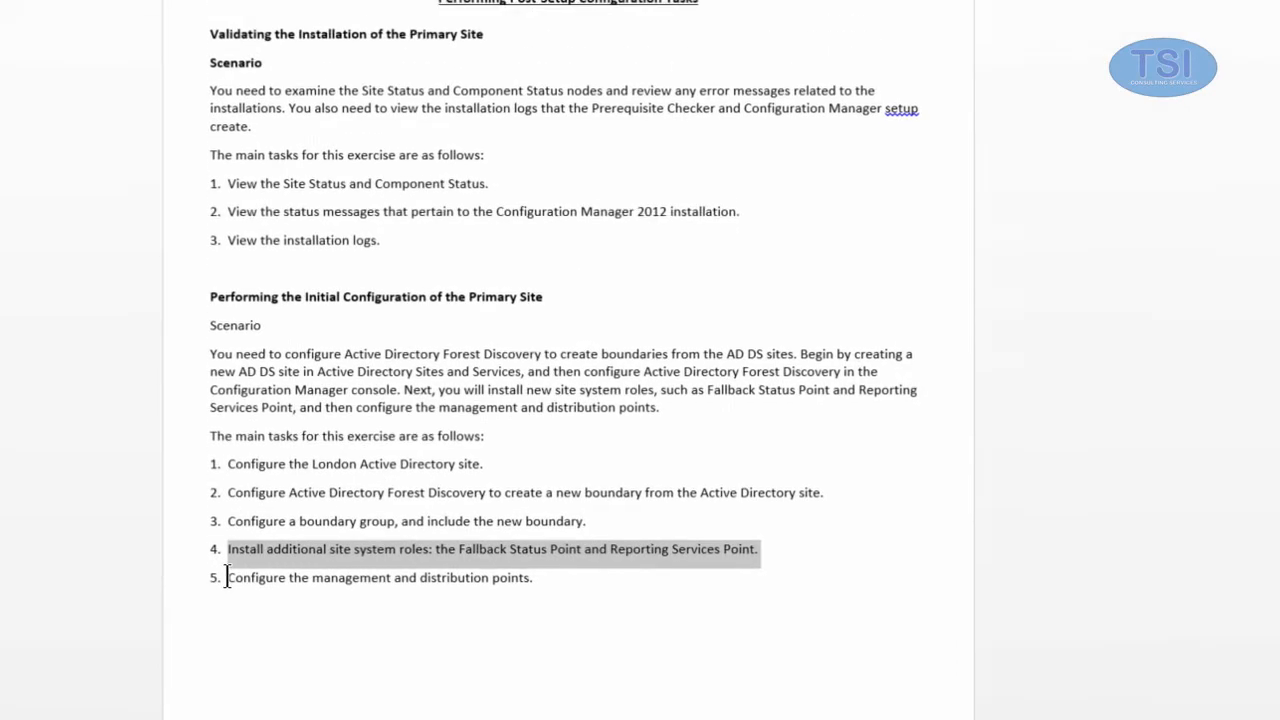
- Highlight lab task 5 on configuring the management and distribution points
{"action": "left_click_drag", "start_coordinate": [225, 489], "coordinate": [536, 487]}
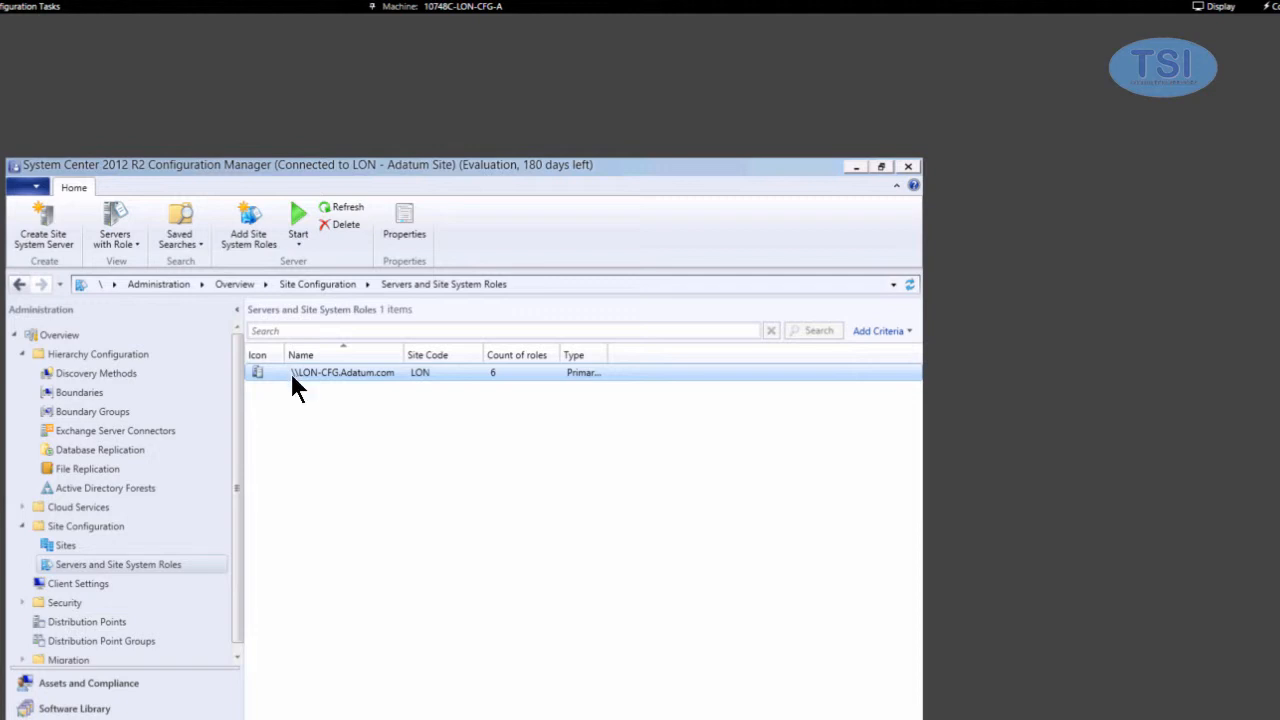
- Check the LON-CFG.Adatum.com properties for the Fallback status point and Reporting services point roles
{"action": "right_click", "coordinate": [330, 372]}
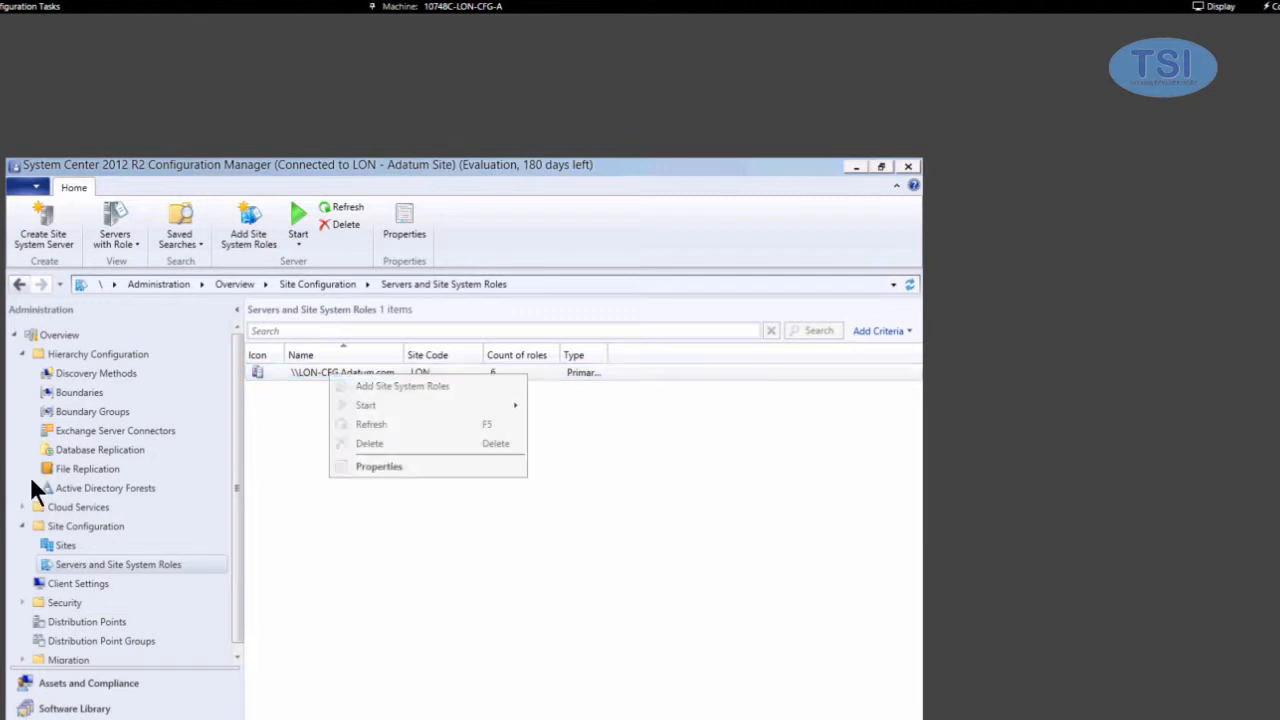
{"action": "left_click", "coordinate": [363, 462]}
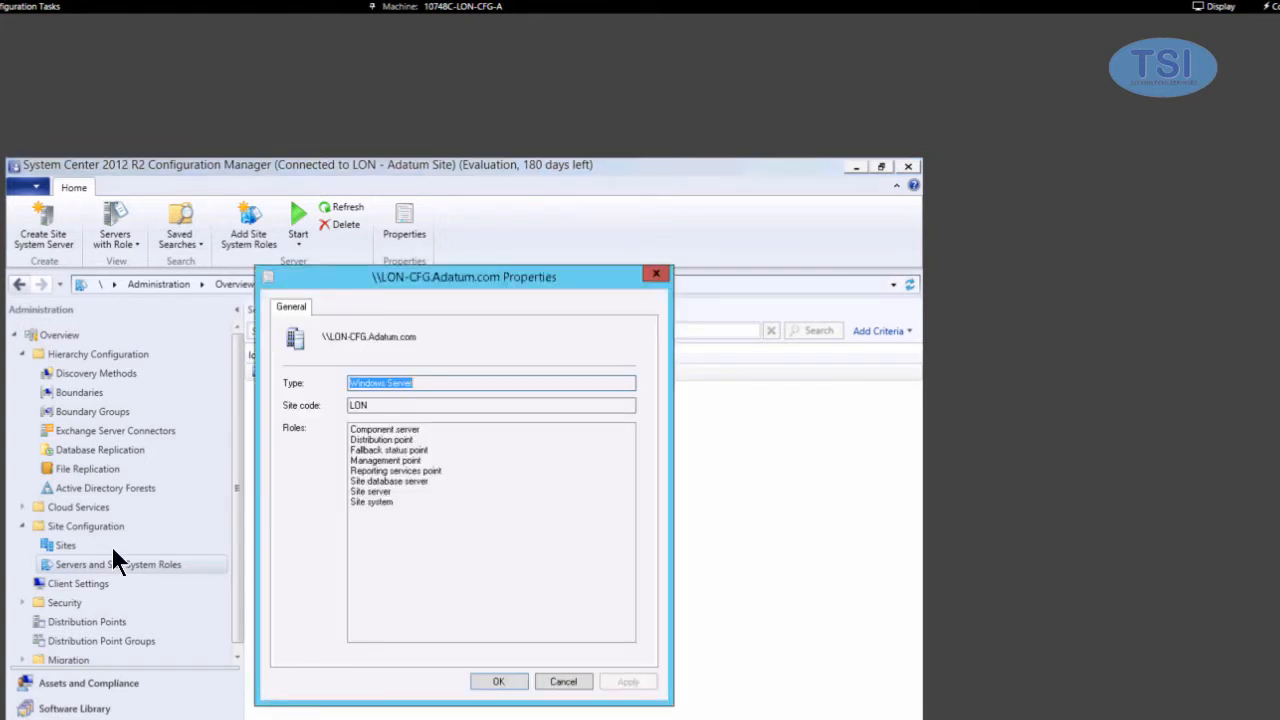
{"action": "left_click", "coordinate": [391, 430]}
{"action": "left_click", "coordinate": [374, 491]}
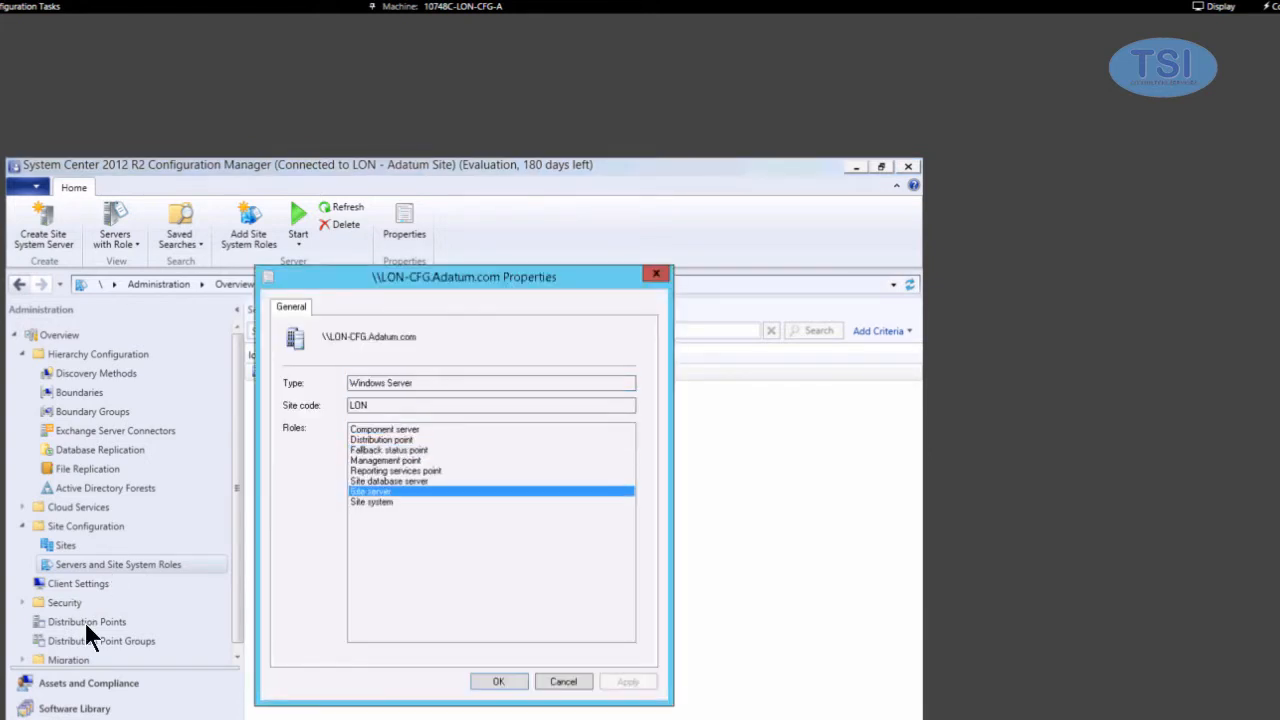
{"action": "left_click", "coordinate": [404, 461]}
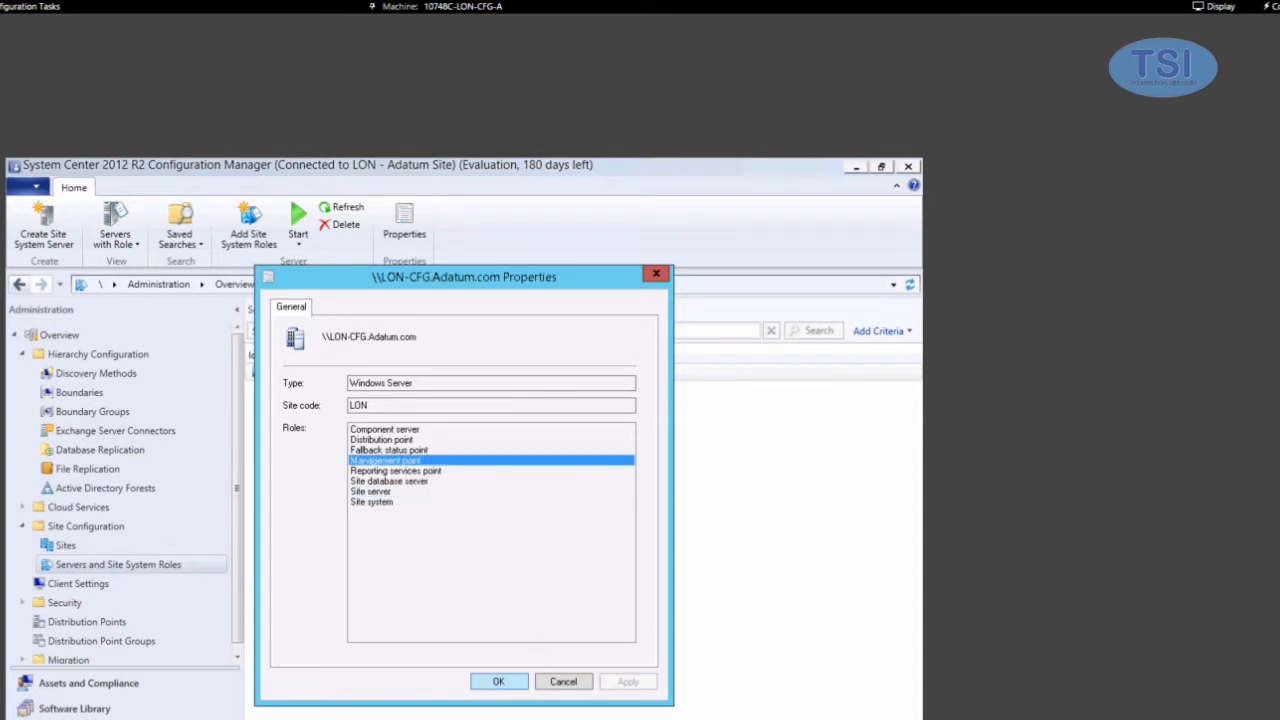
{"action": "left_click", "coordinate": [506, 684]}
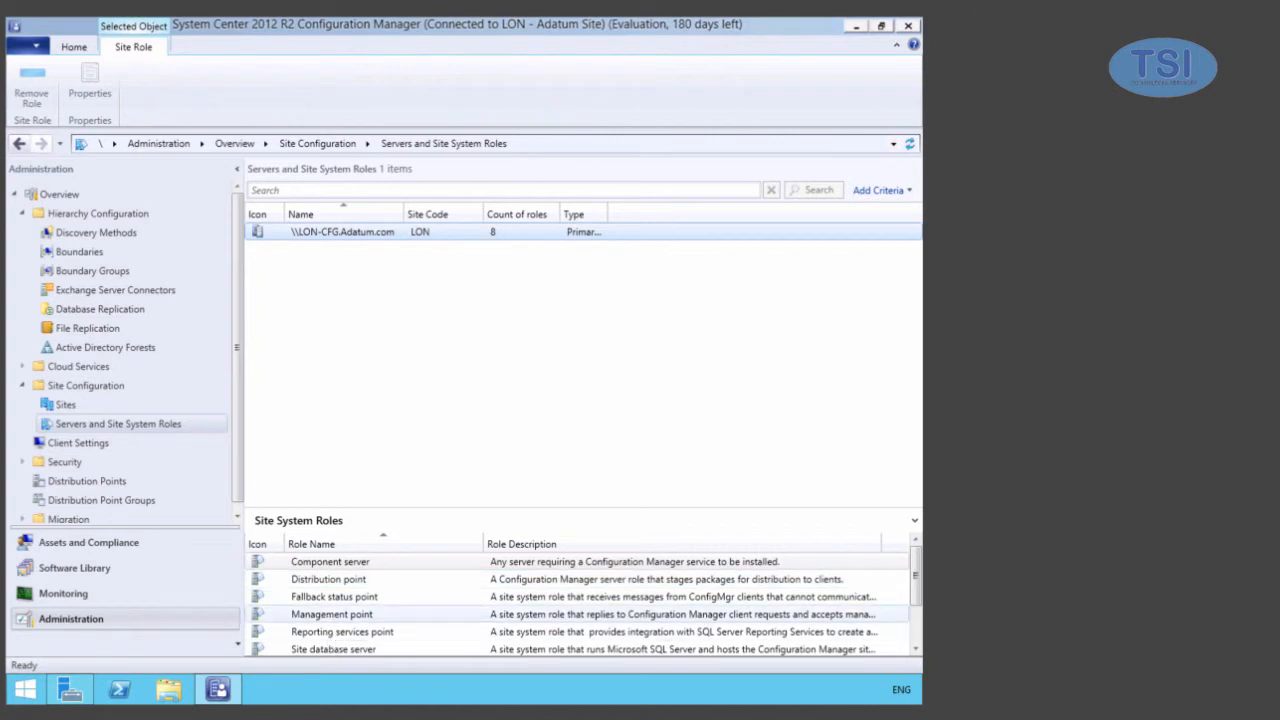
- Turn on 'Generate alert when the management point is not healthy' in the Management point properties
{"action": "left_click", "coordinate": [326, 614]}
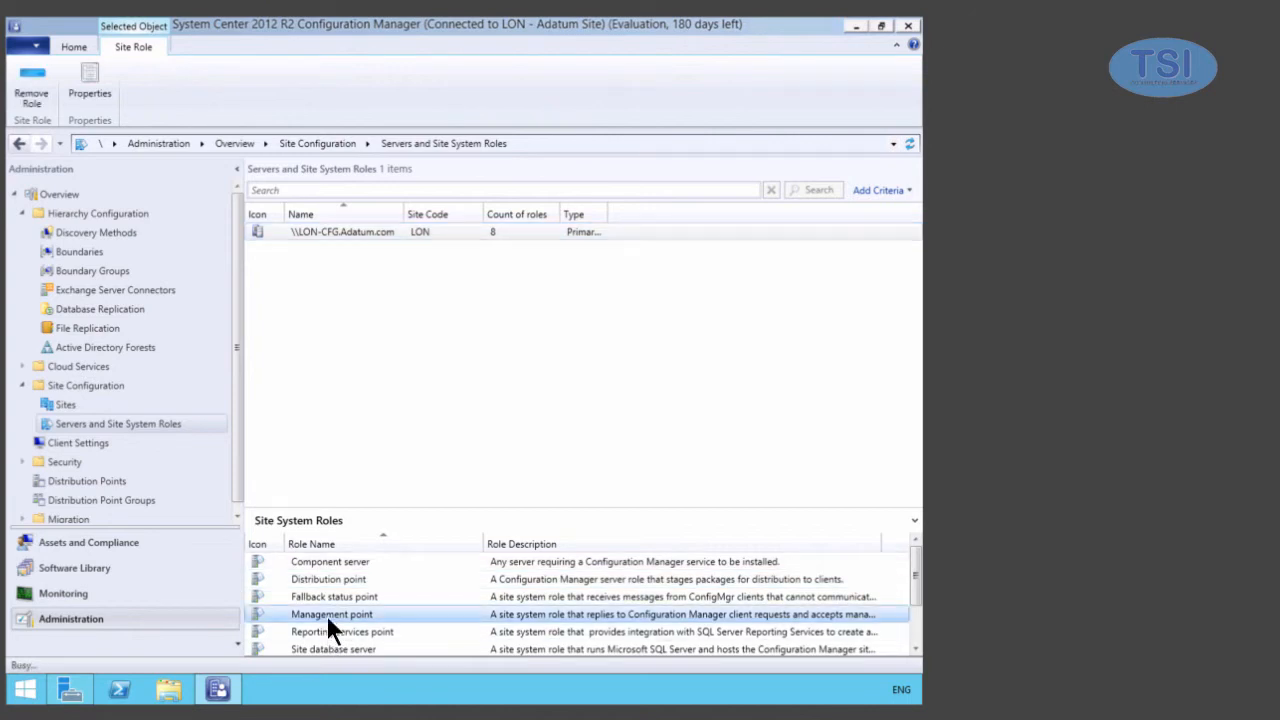
{"action": "double_click", "coordinate": [326, 612]}
{"action": "right_click", "coordinate": [345, 615]}
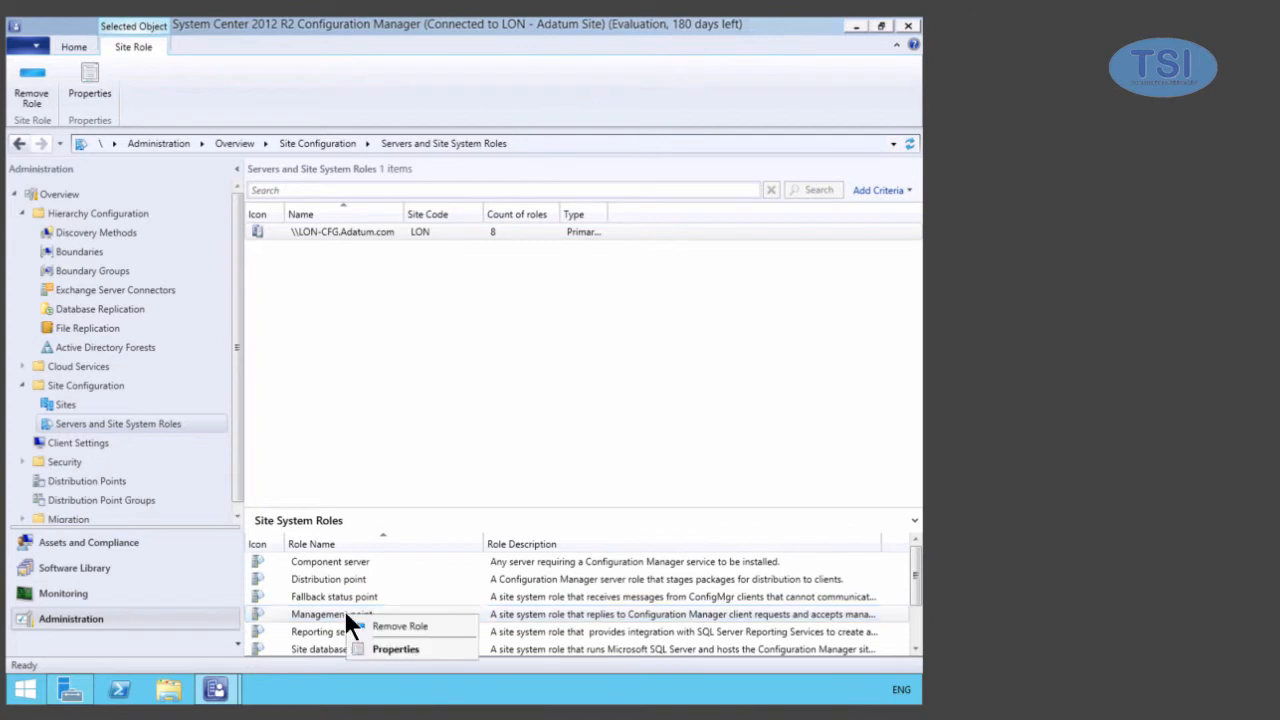
{"action": "left_click", "coordinate": [392, 649]}
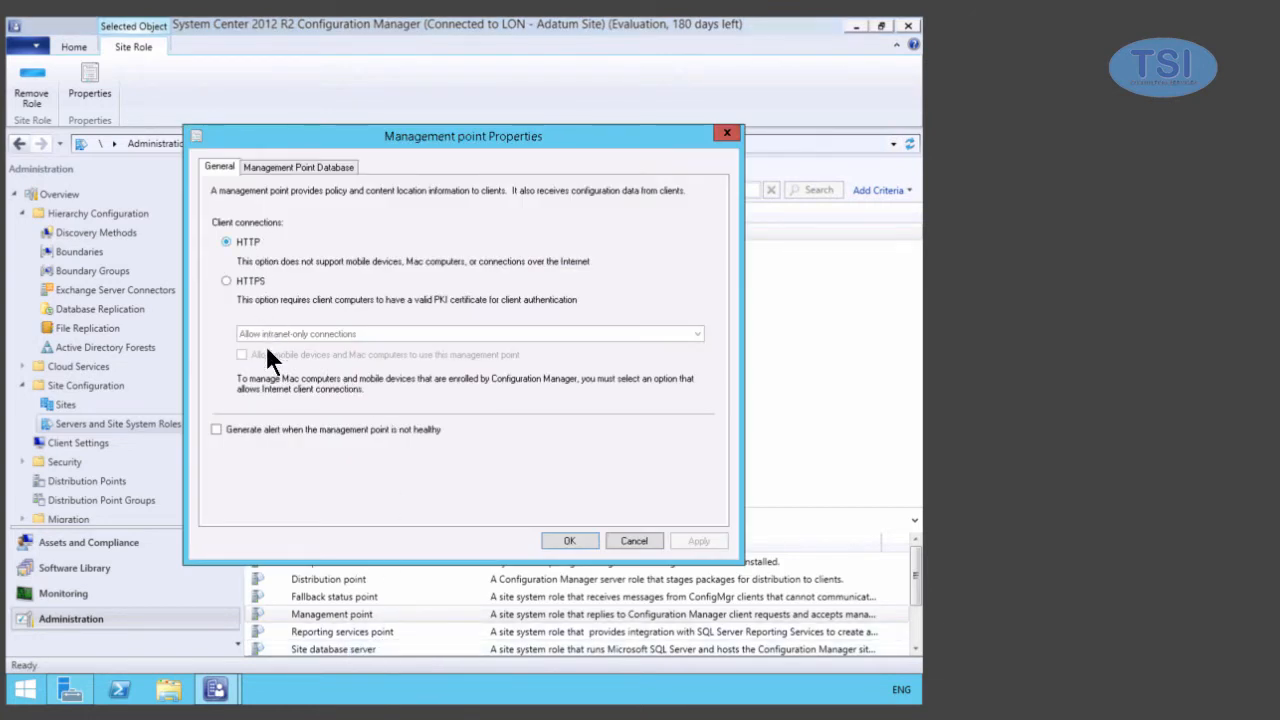
{"action": "left_click", "coordinate": [216, 429]}
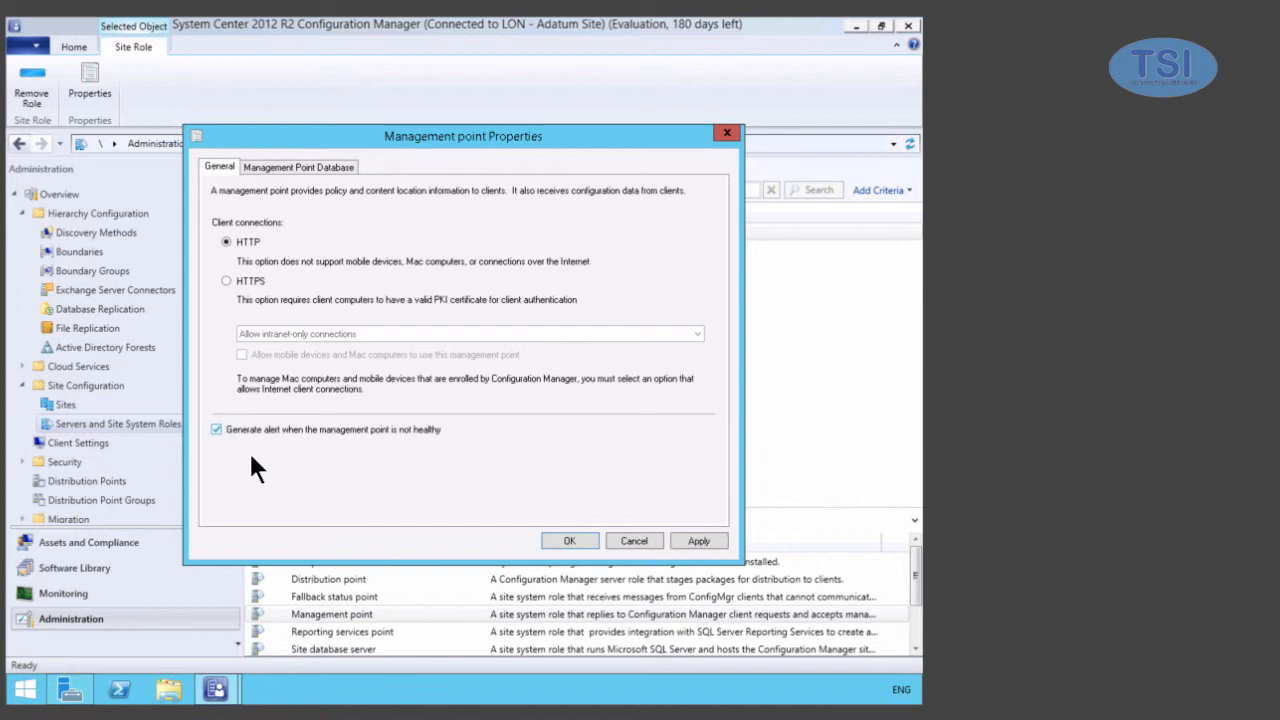
{"action": "left_click", "coordinate": [569, 540]}
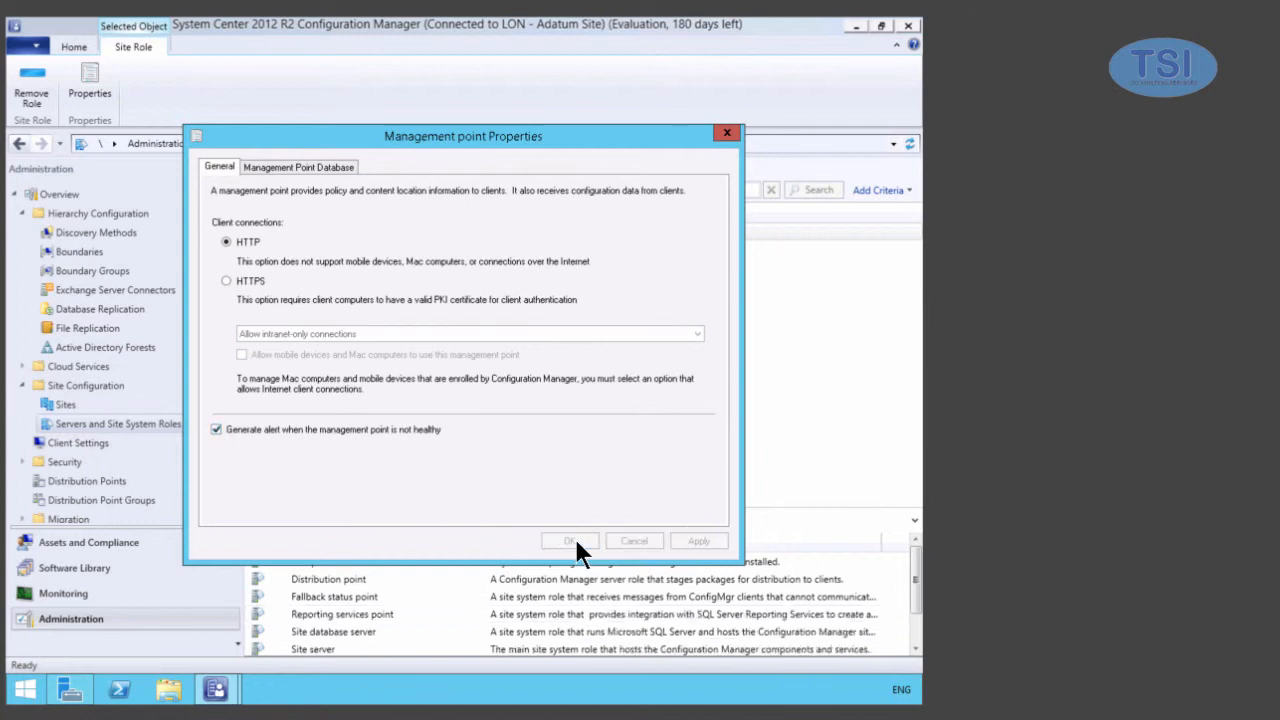
{"action": "left_click", "coordinate": [406, 580]}
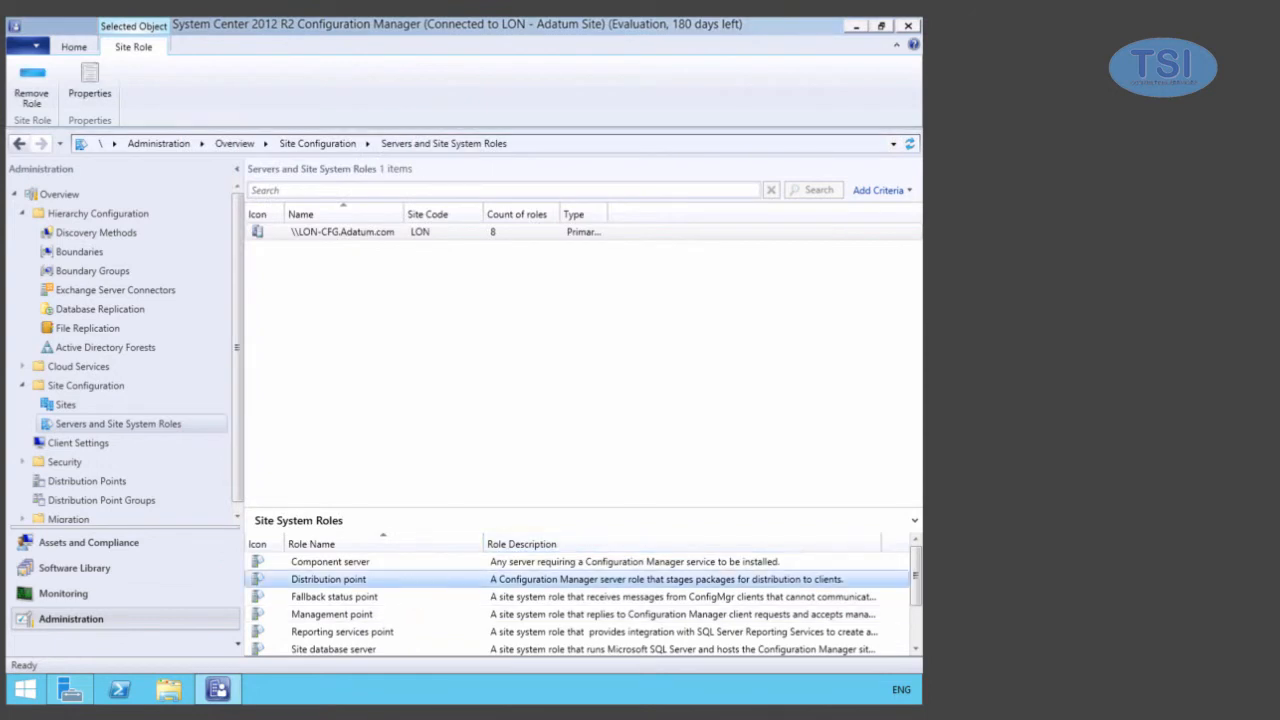
{"action": "right_click", "coordinate": [406, 579]}
{"action": "left_click", "coordinate": [442, 609]}
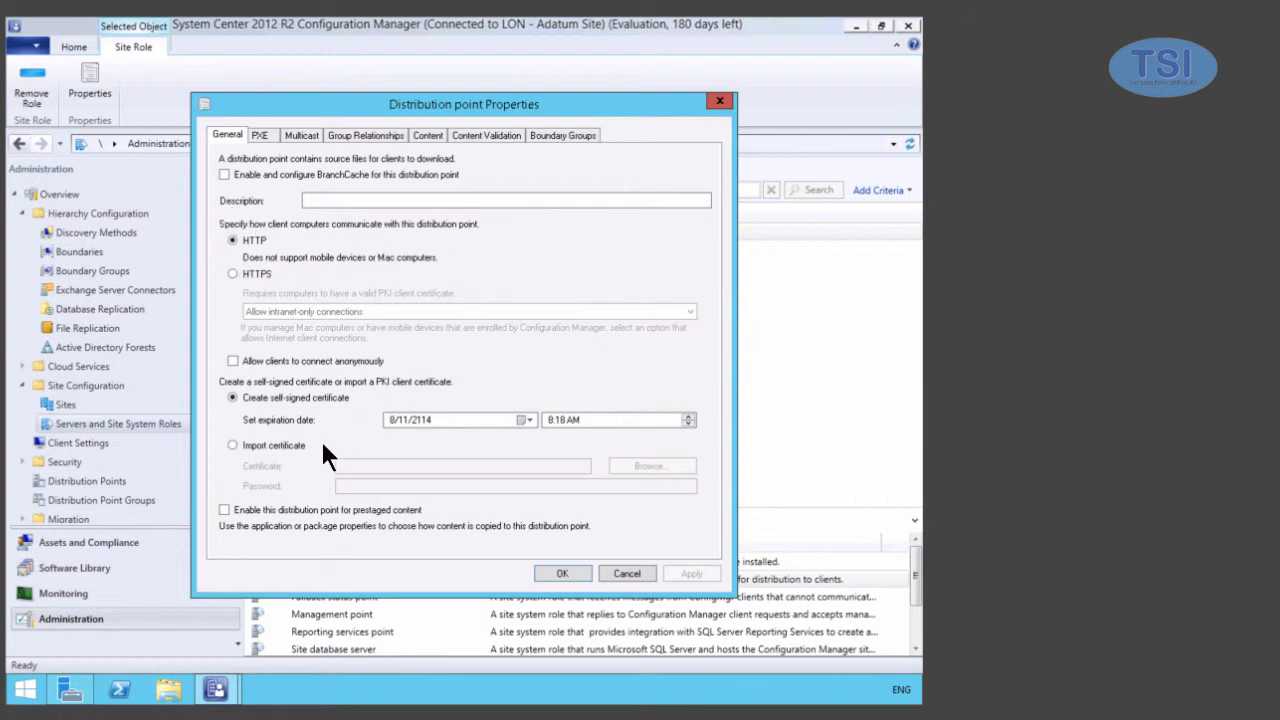
{"action": "left_click", "coordinate": [264, 135]}
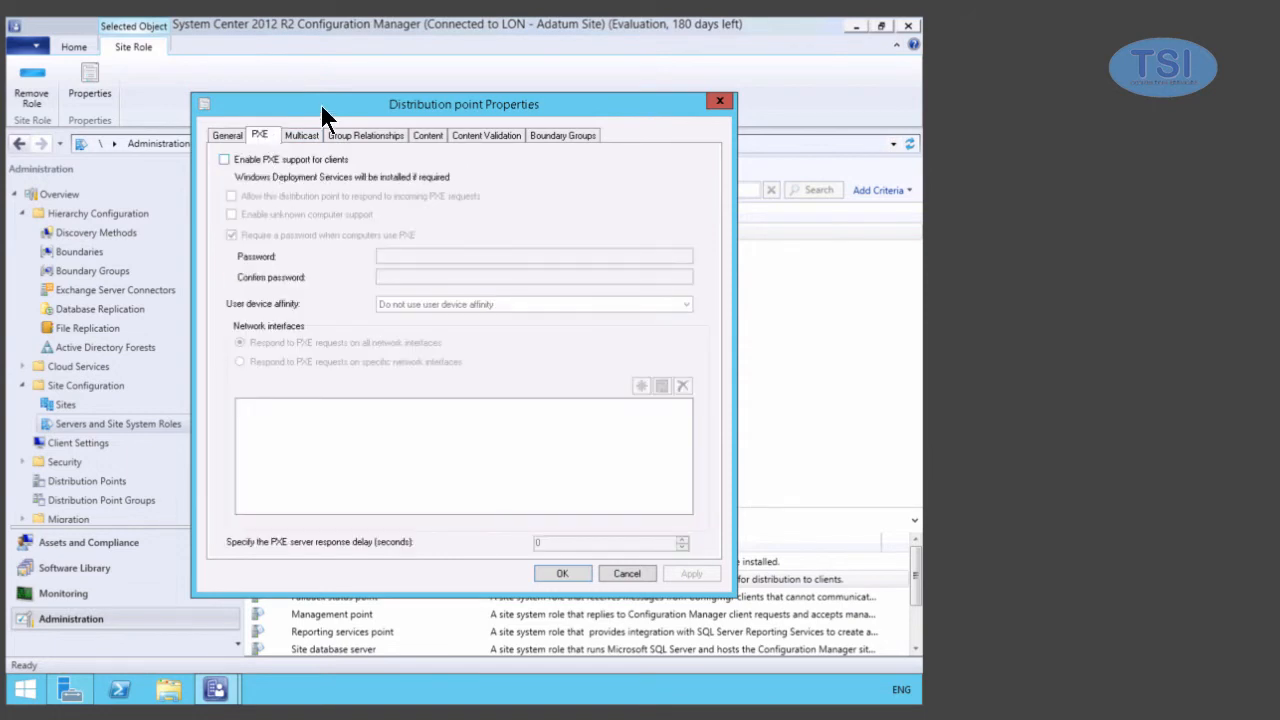
{"action": "left_click", "coordinate": [302, 135]}
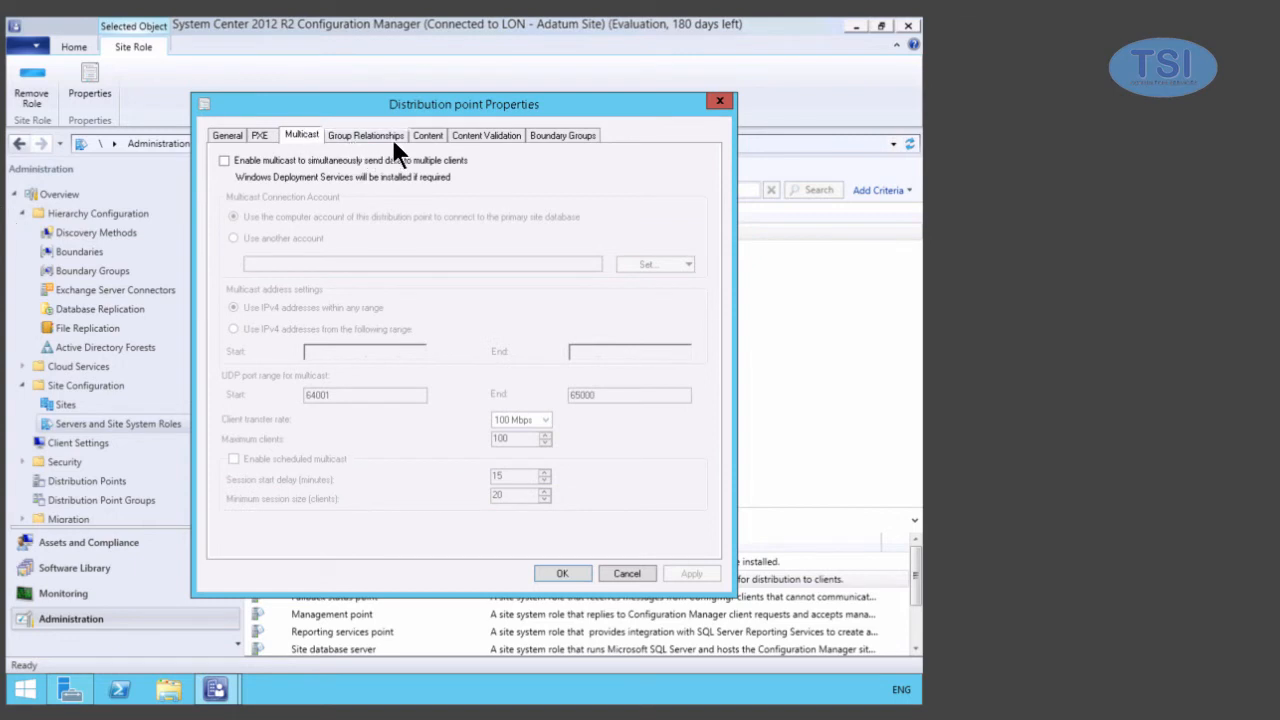
{"action": "left_click", "coordinate": [470, 136]}
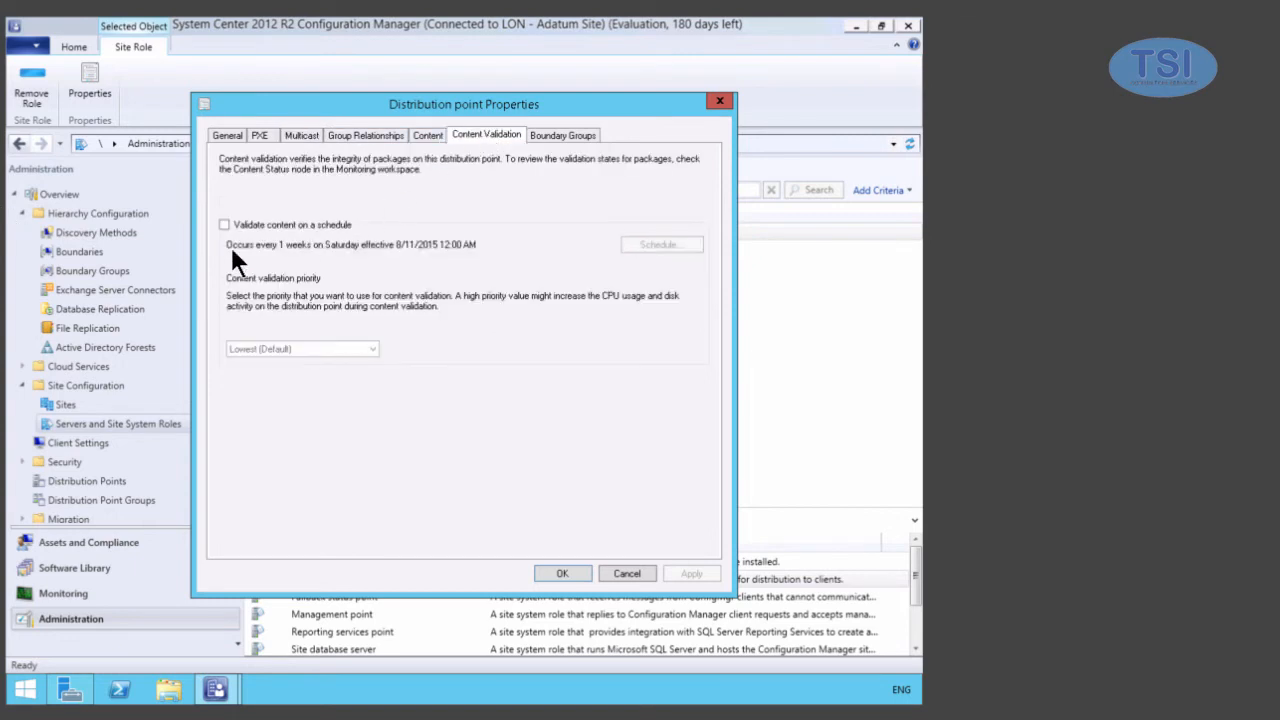
{"action": "left_click", "coordinate": [628, 573]}
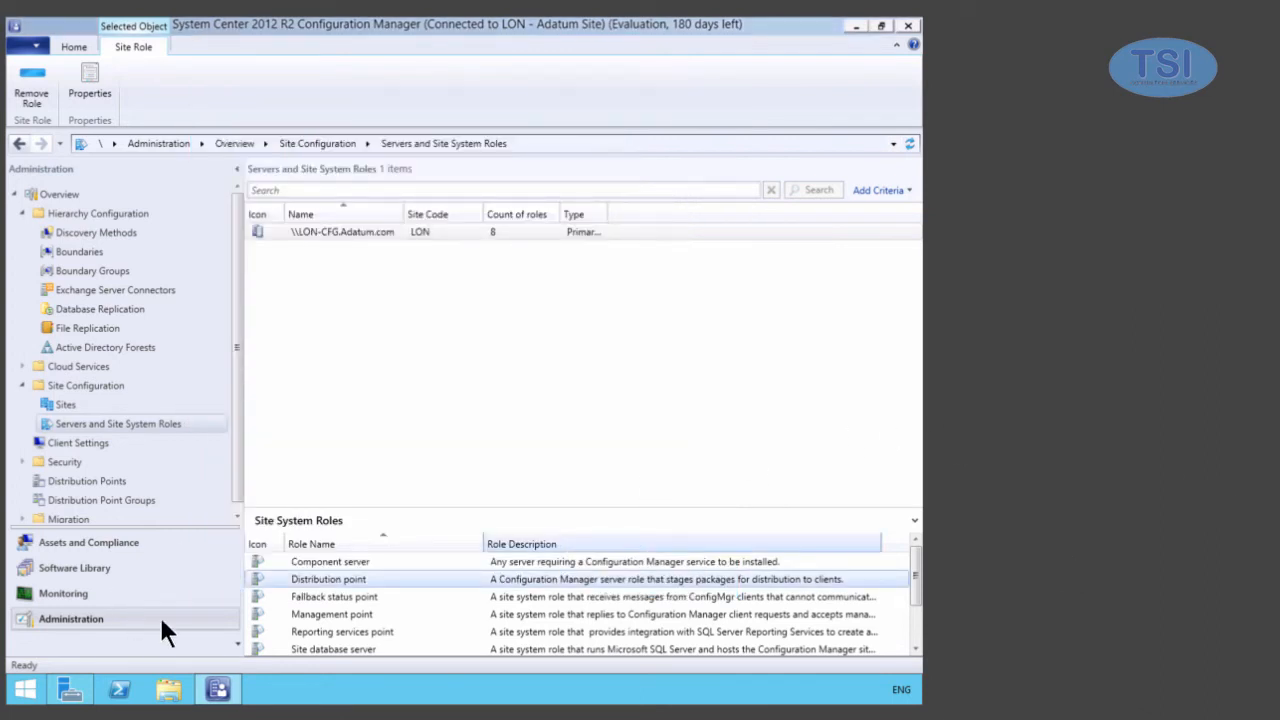
{"action": "right_click", "coordinate": [293, 575]}
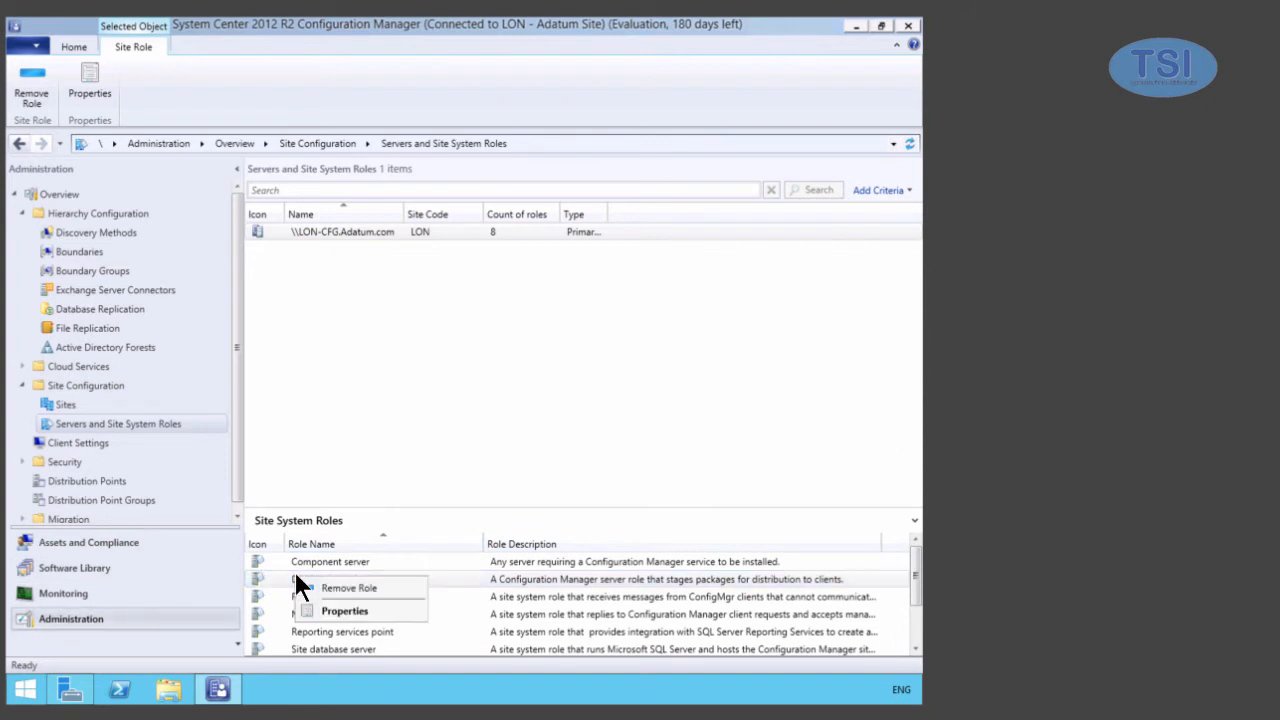
{"action": "left_click", "coordinate": [318, 609]}
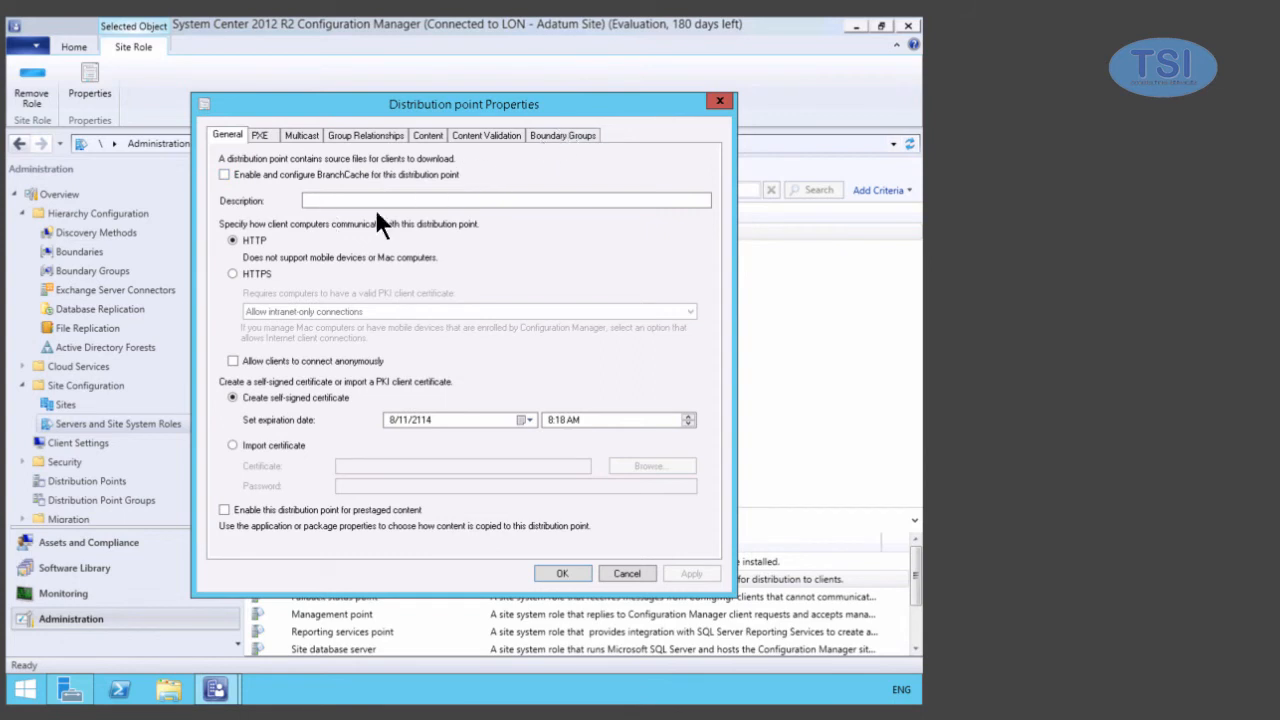
{"action": "left_click", "coordinate": [556, 136]}
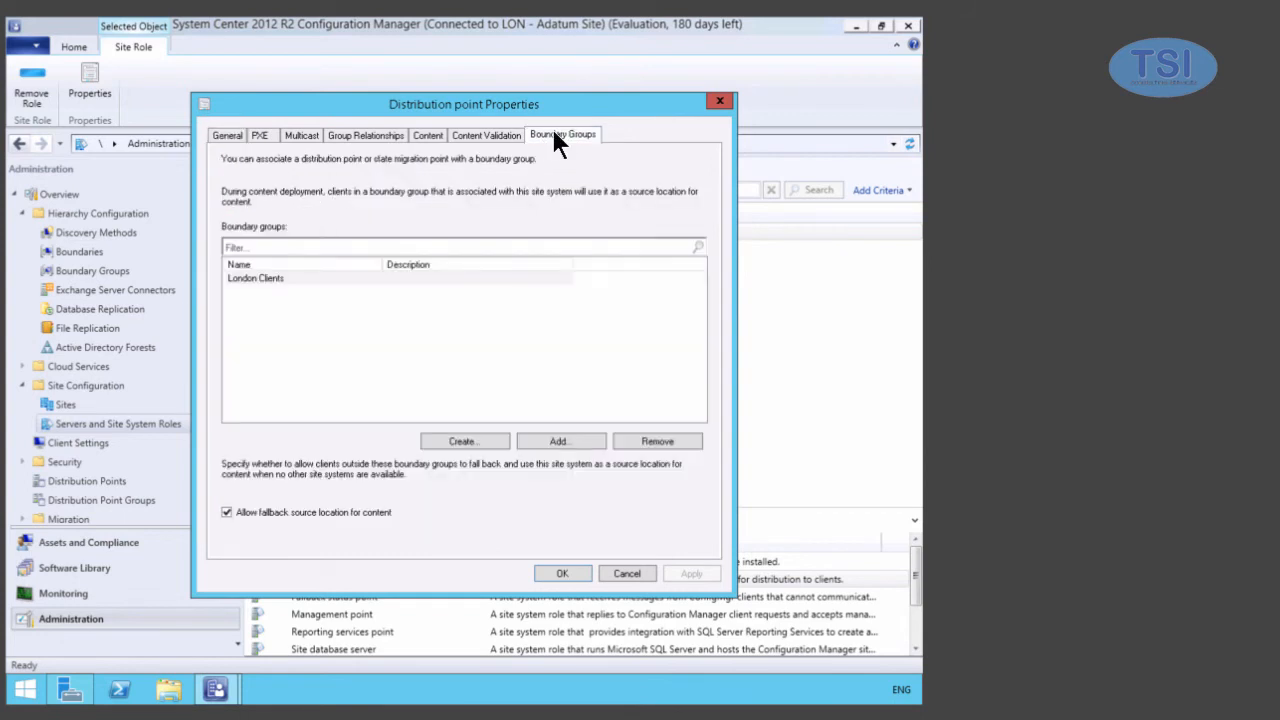
{"action": "left_click", "coordinate": [278, 282]}
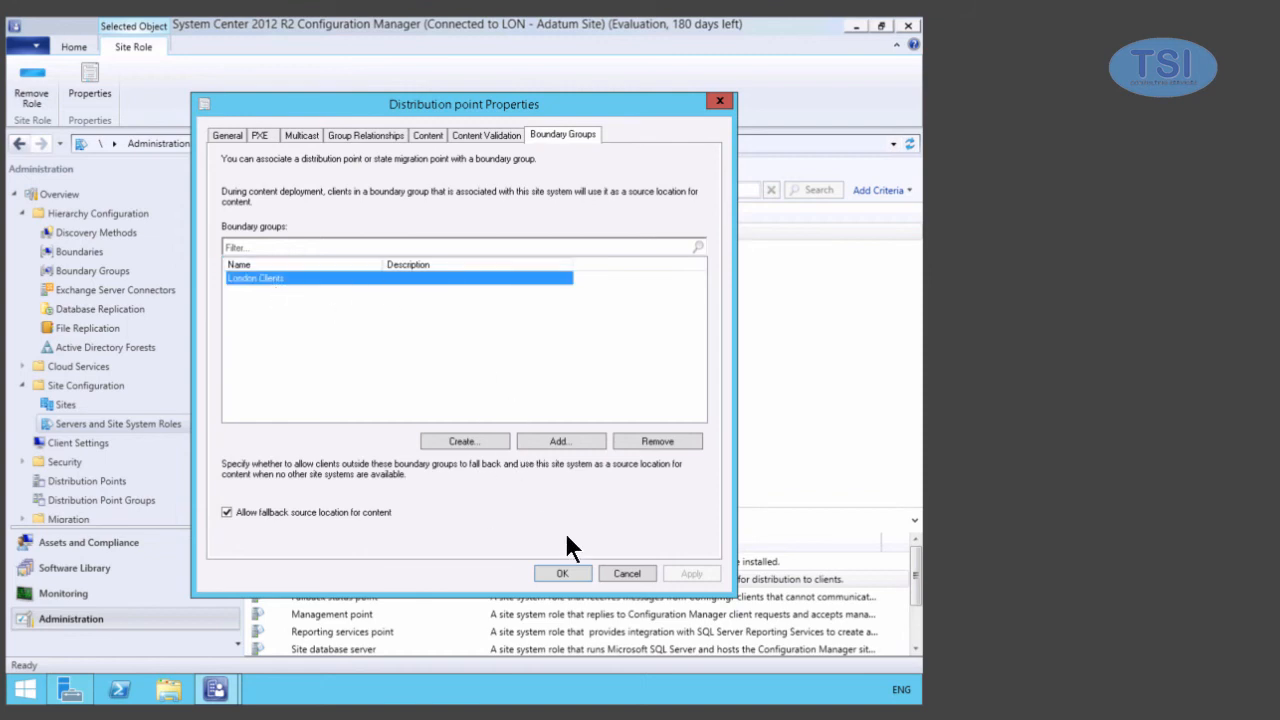
{"action": "left_click", "coordinate": [628, 565]}
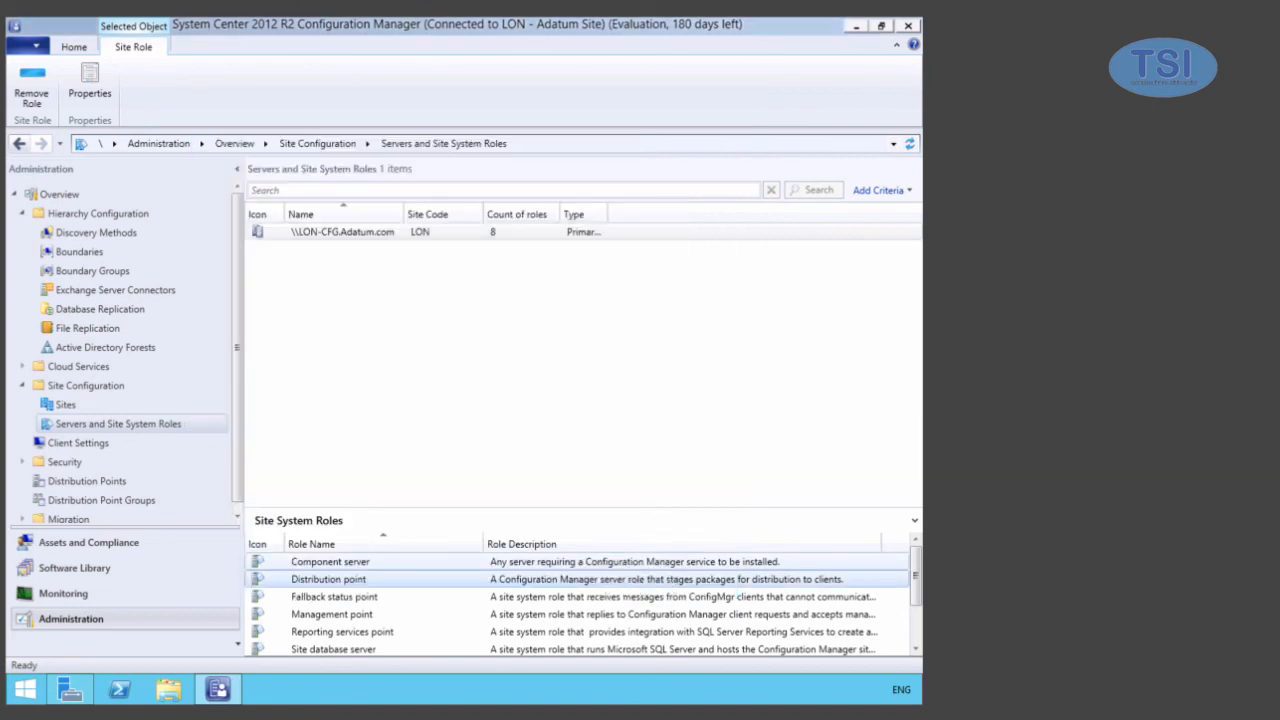